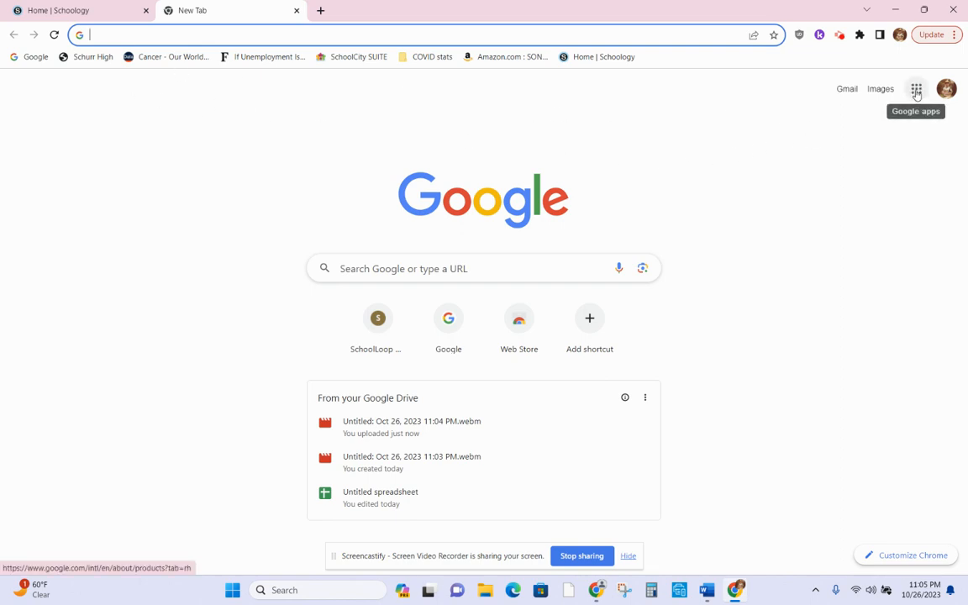
# - Open Google Sheets from the Google apps and create a blank spreadsheet
pyautogui.click(917, 87)
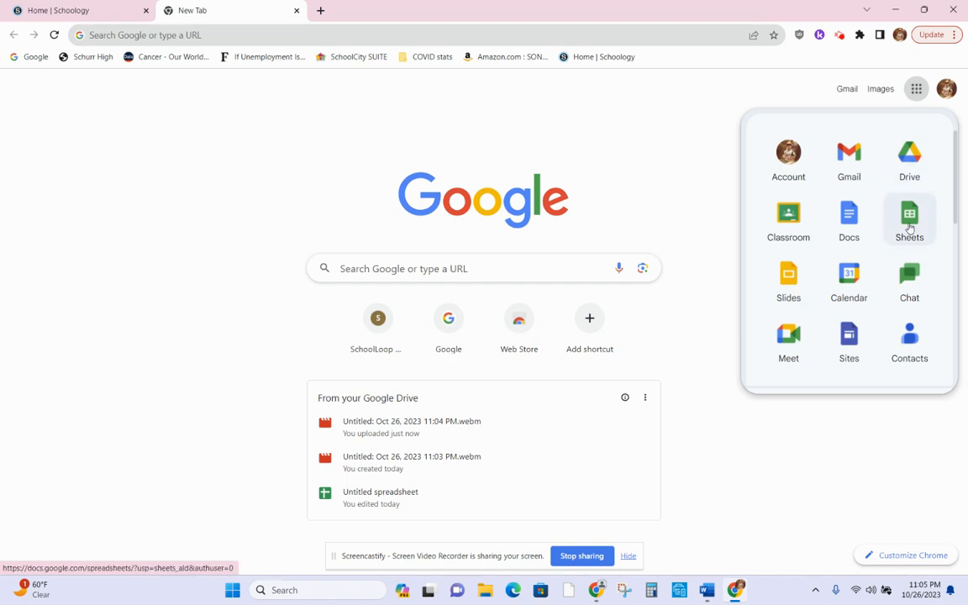
pyautogui.click(910, 224)
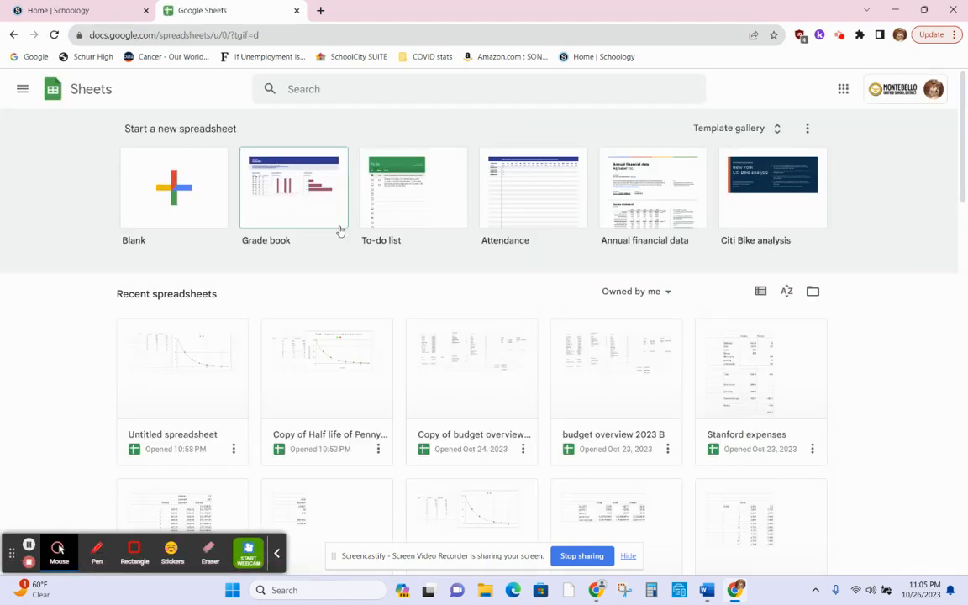
pyautogui.click(172, 196)
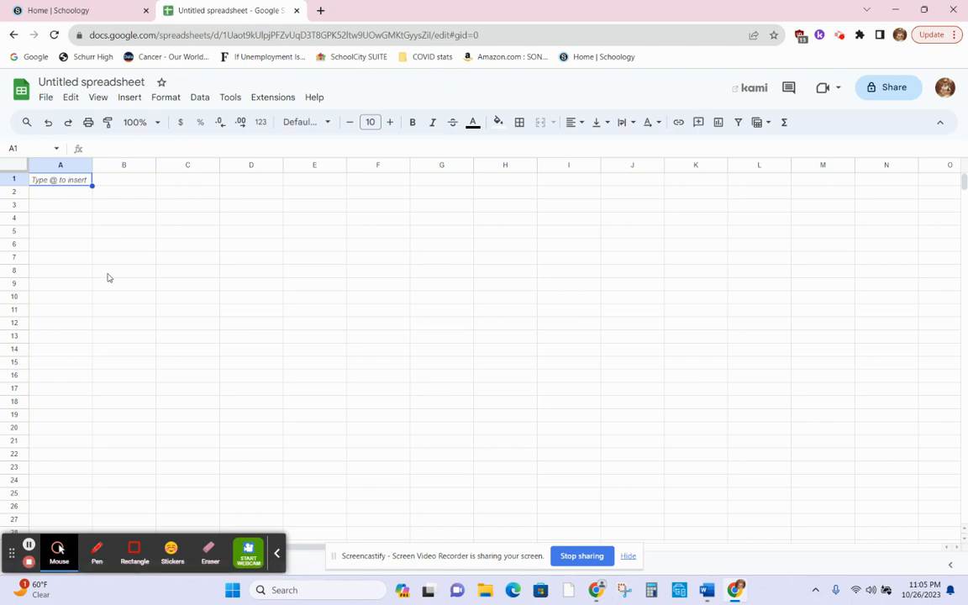
# - Enter the column header "Trial" in cell B3
pyautogui.click(126, 207)
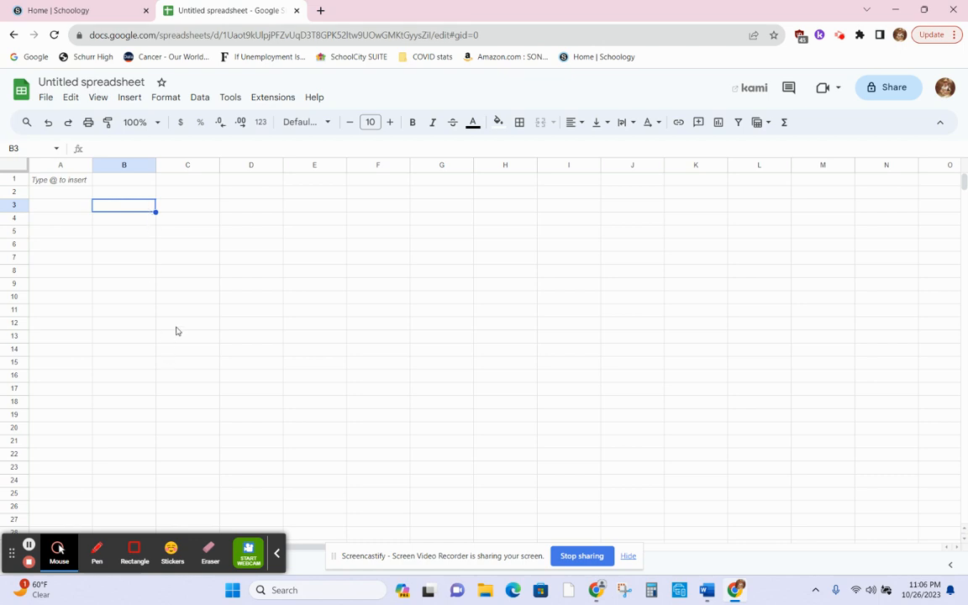
pyautogui.write('Trial')
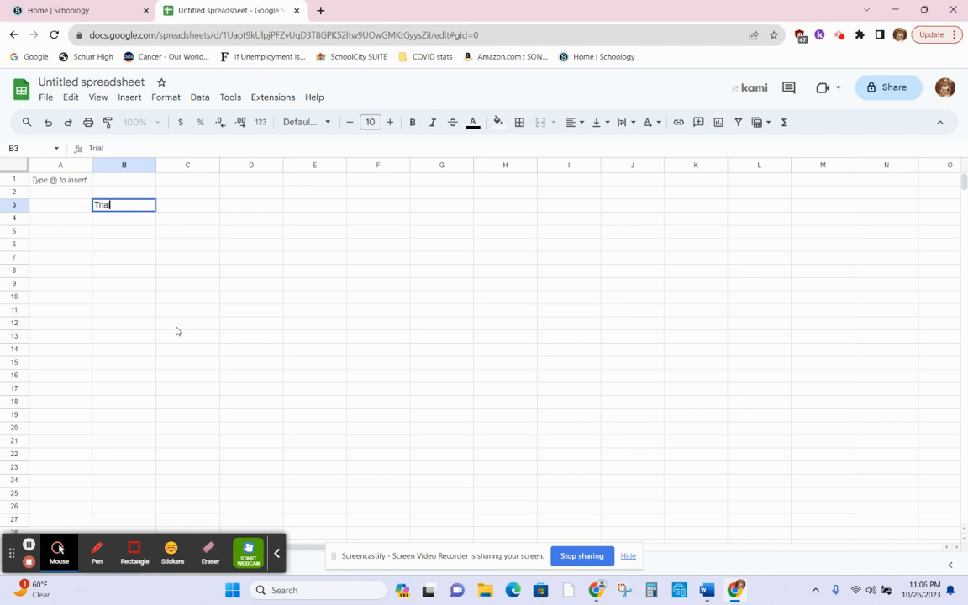
pyautogui.press('Tab')
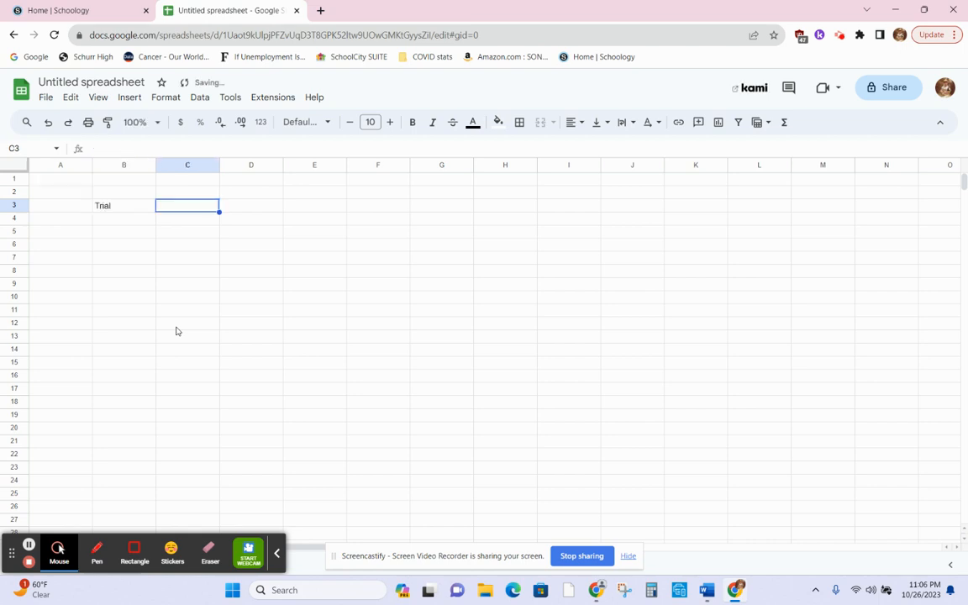
pyautogui.press('Left')
pyautogui.press('Up')
pyautogui.press('Up')
pyautogui.press('Left')
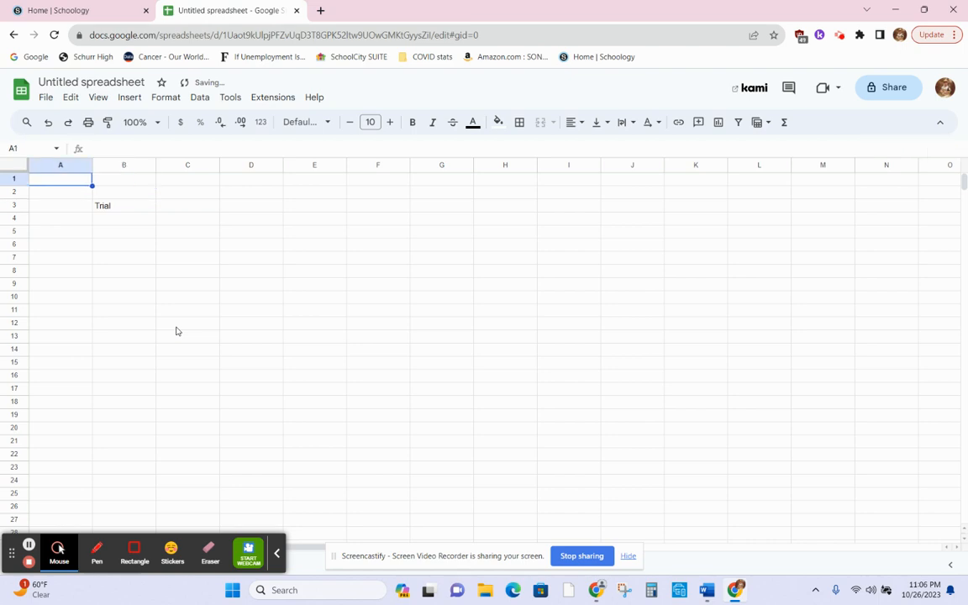
pyautogui.press('Down')
pyautogui.press('Down')
pyautogui.press('Up')
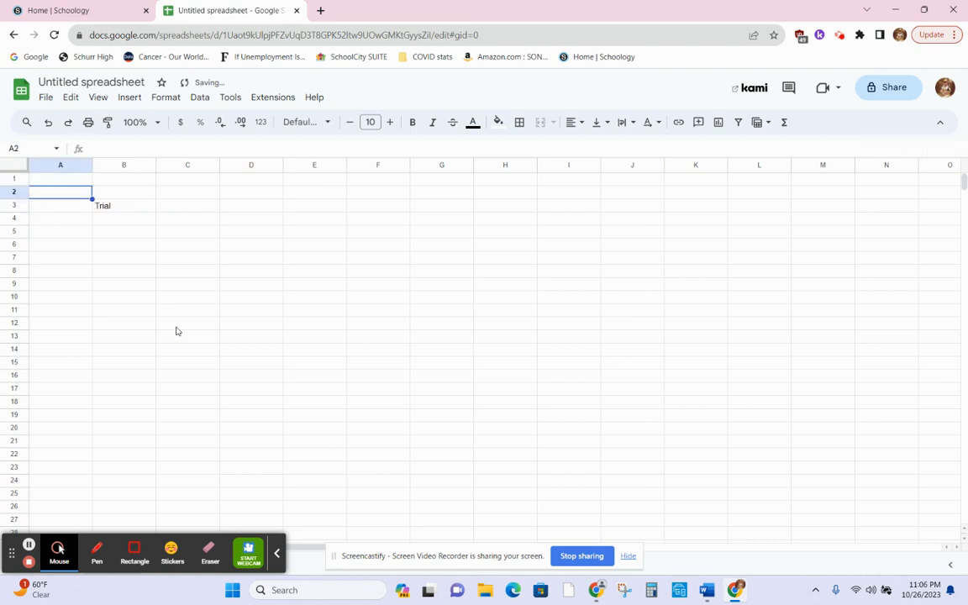
pyautogui.press('Down')
pyautogui.press('Up')
pyautogui.press('Up')
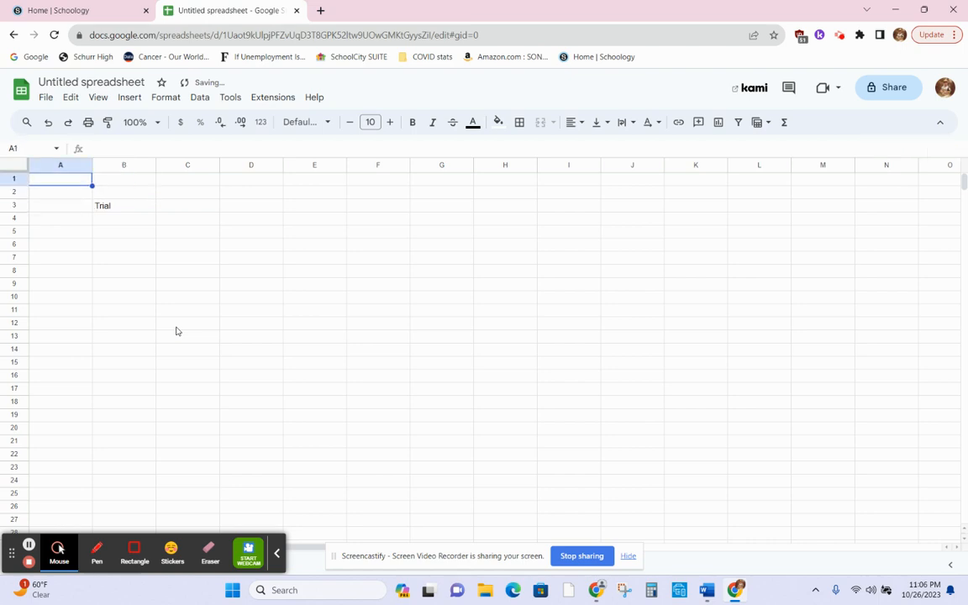
pyautogui.press('Right')
pyautogui.press('Down')
pyautogui.press('Down')
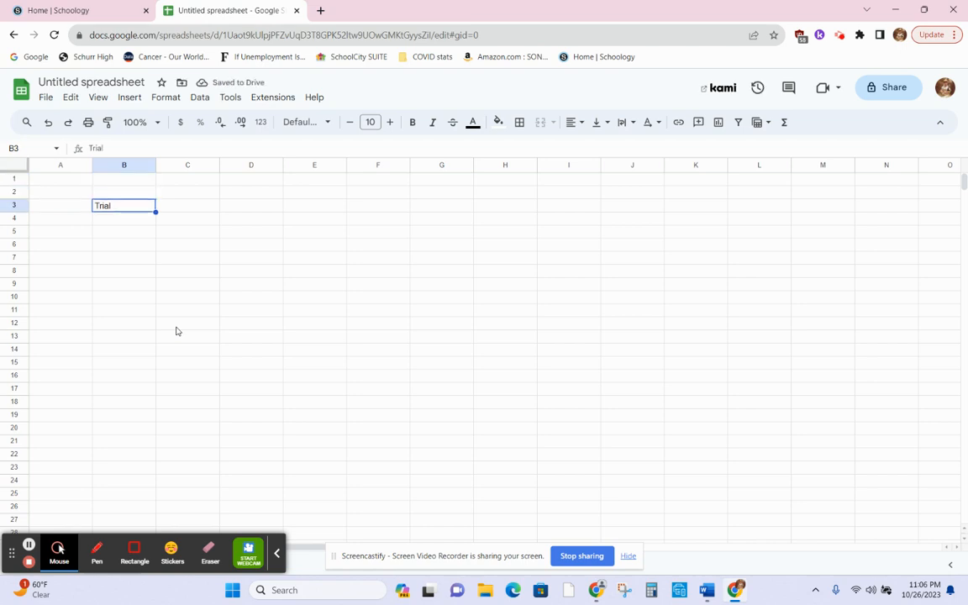
# - Enter the column headers "Actual" in C3 and "Predicted" in D3
pyautogui.press('Right')
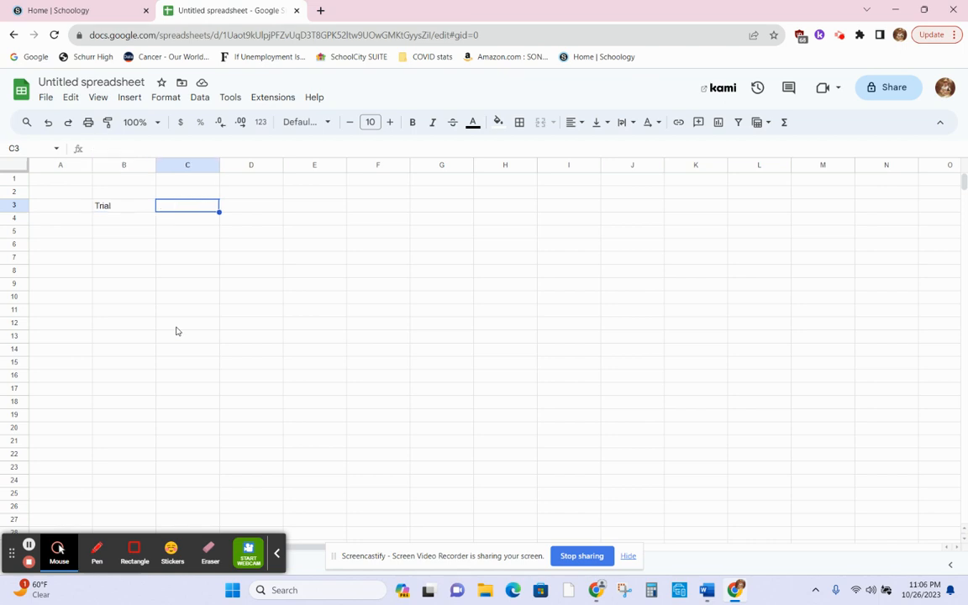
pyautogui.write('Actual')
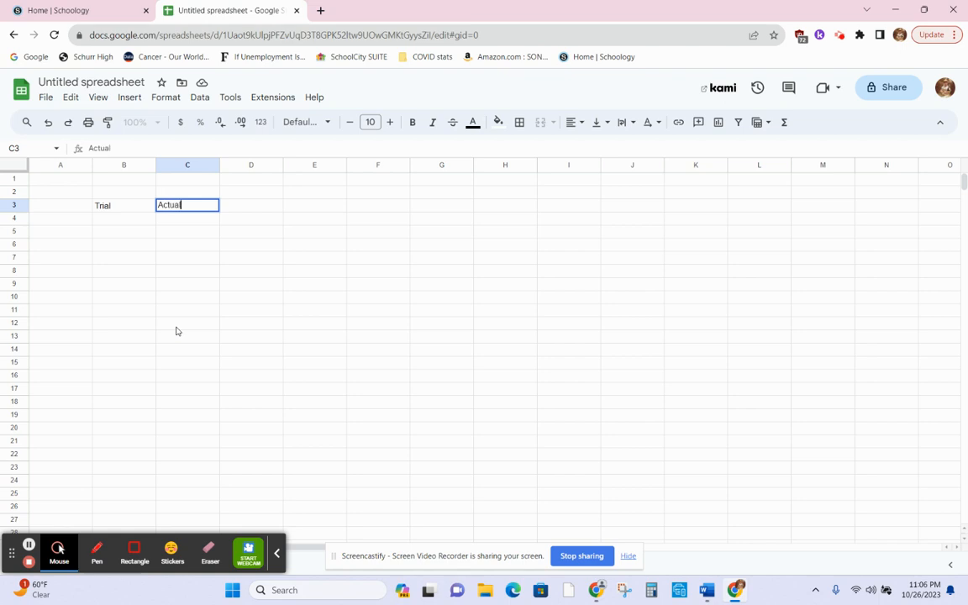
pyautogui.press('Right')
pyautogui.write('Predic')
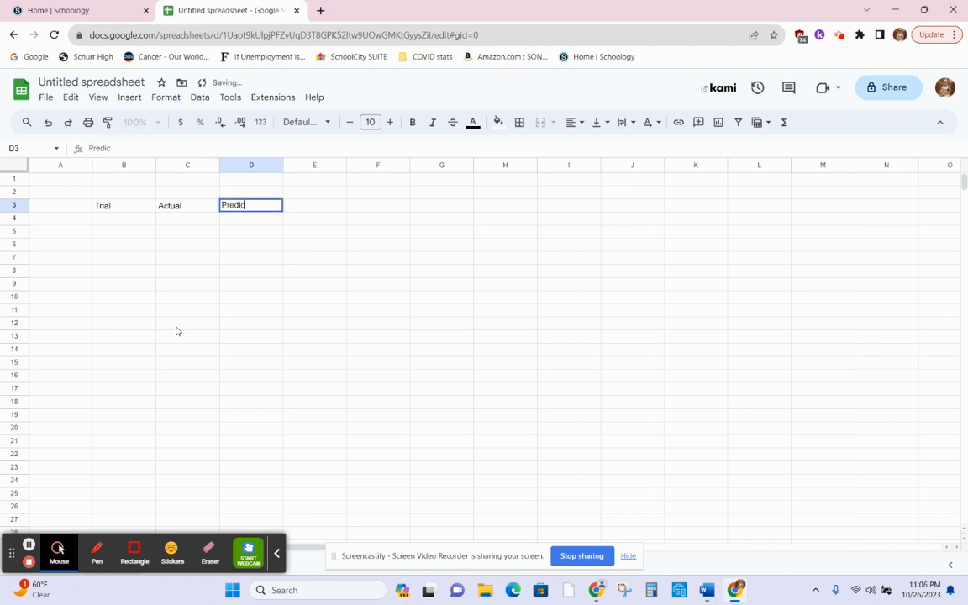
pyautogui.write('ted')
pyautogui.press('Return')
pyautogui.press('Left')
pyautogui.press('Left')
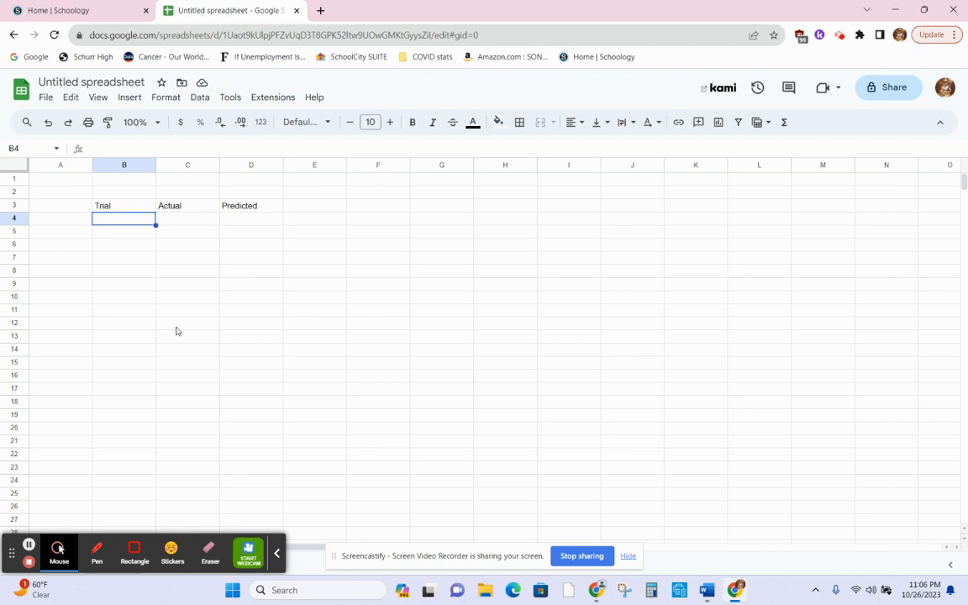
# - Enter the heading "Pct Pennies remaining" in C2, above the Actual and Predicted headers
pyautogui.click(194, 220)
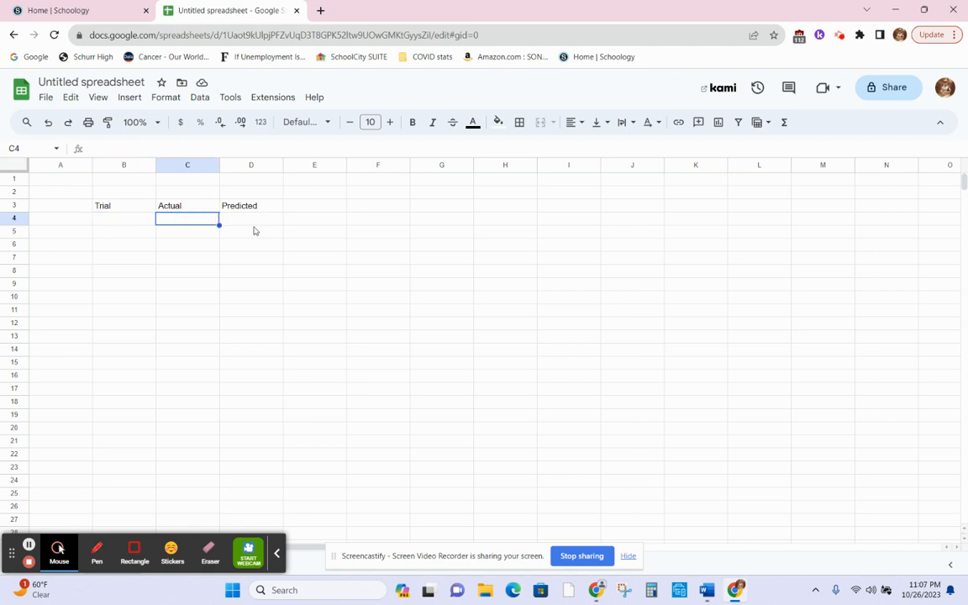
pyautogui.press('Up')
pyautogui.press('Up')
pyautogui.write('Pct')
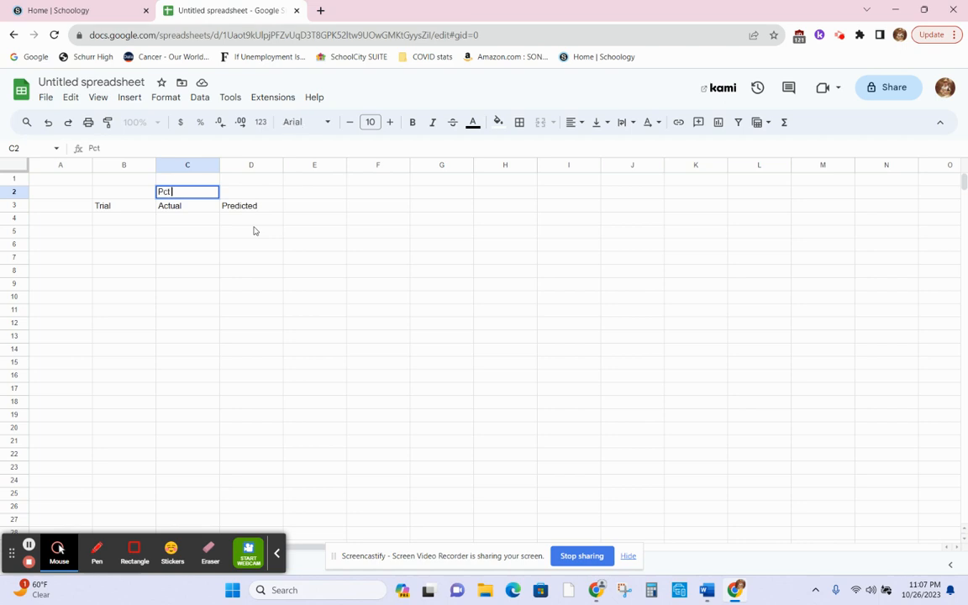
pyautogui.write(' Pennies remaining')
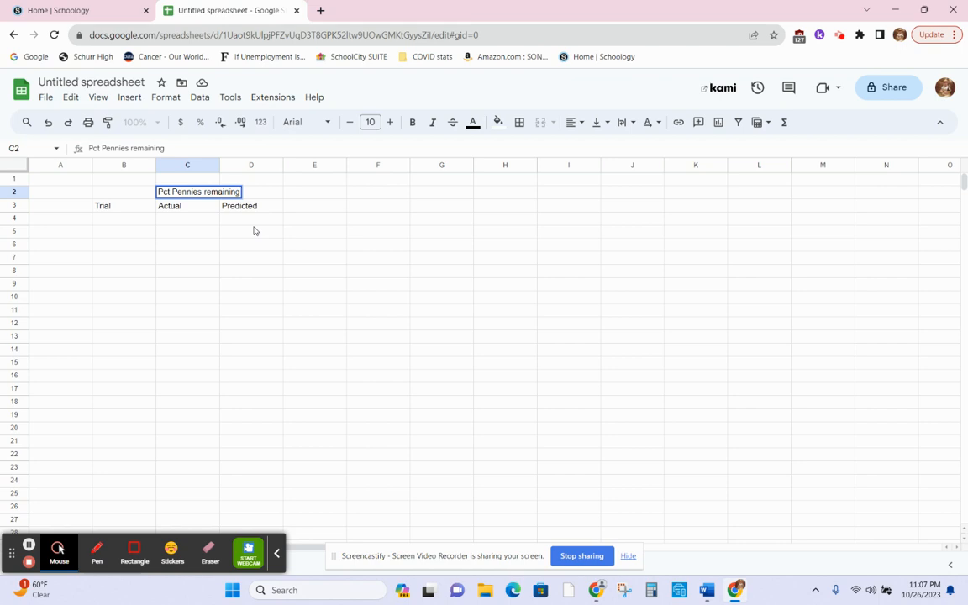
pyautogui.press('Return')
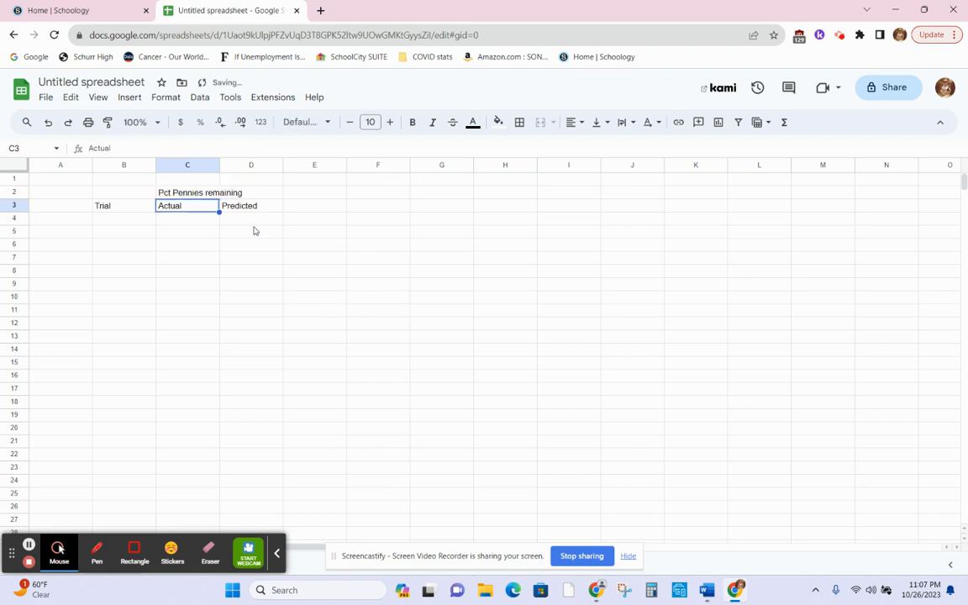
# - Fill the Trial column with the numbers 0 to 7, one per row, in B4:B11
pyautogui.press('Down')
pyautogui.press('Left')
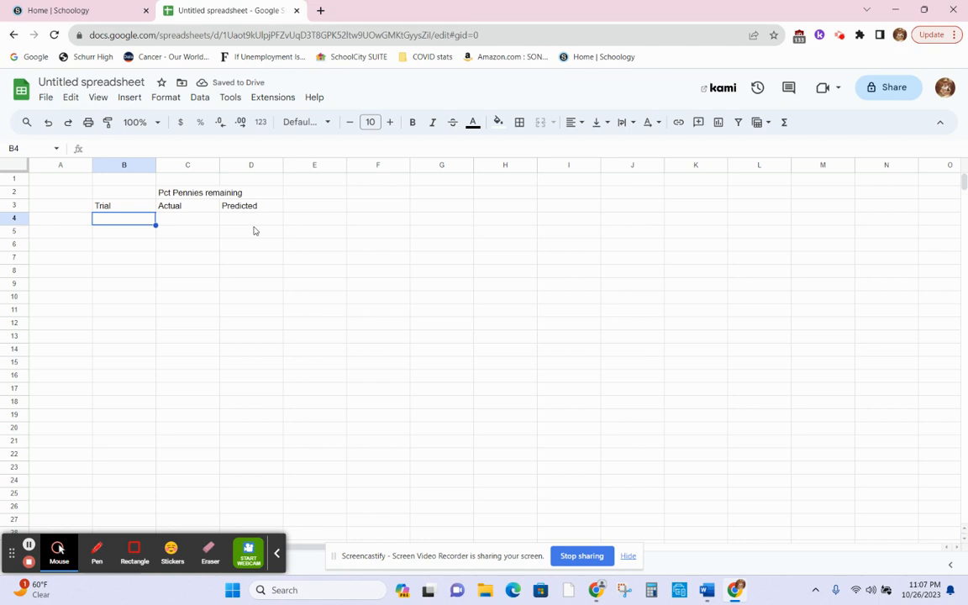
pyautogui.write('0')
pyautogui.press('Return')
pyautogui.write('1')
pyautogui.press('Return')
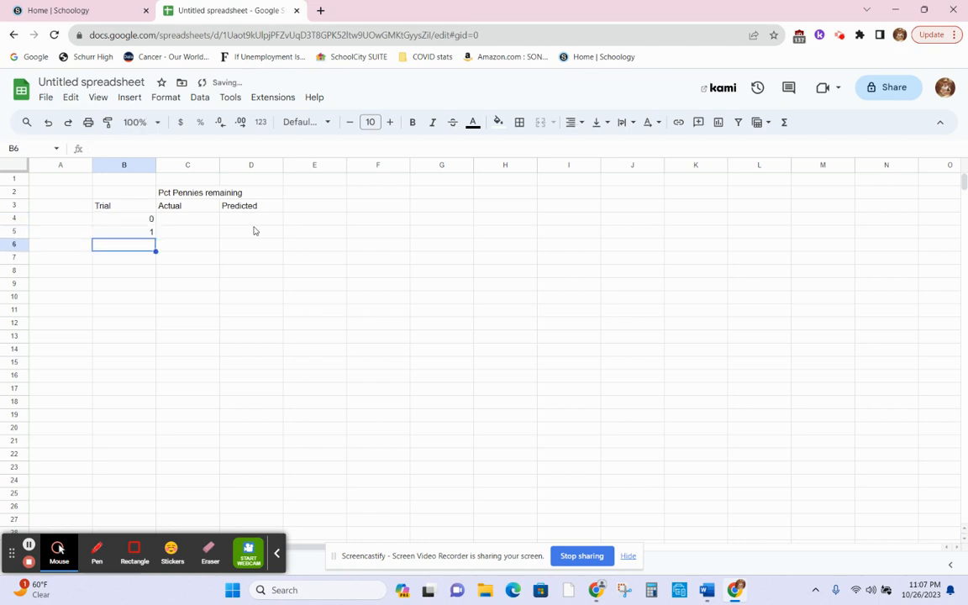
pyautogui.write('2')
pyautogui.press('Return')
pyautogui.write('3')
pyautogui.press('Return')
pyautogui.write('4')
pyautogui.press('Return')
pyautogui.write('5')
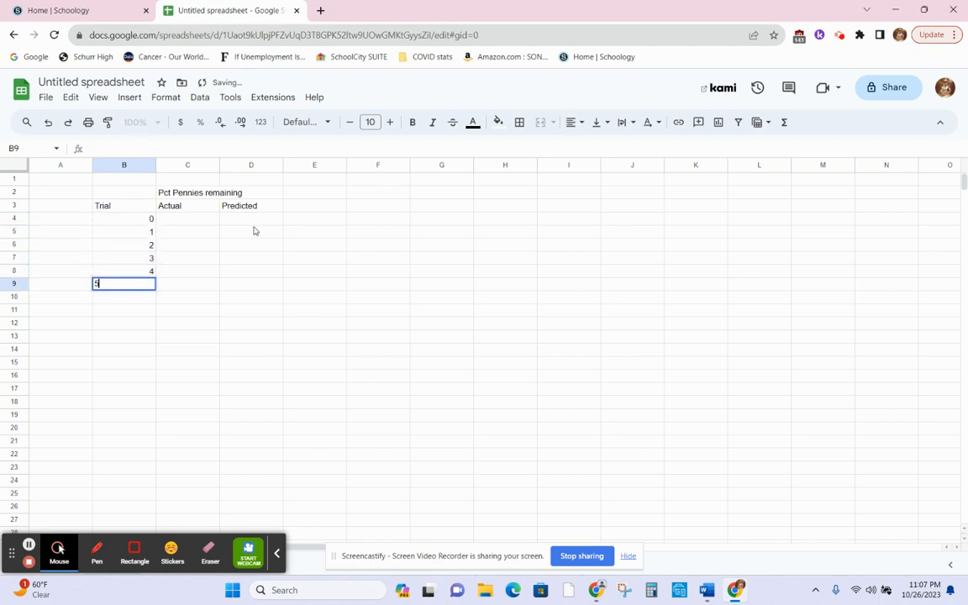
pyautogui.press('Return')
pyautogui.write('6')
pyautogui.press('Return')
pyautogui.write('7')
pyautogui.press('Return')
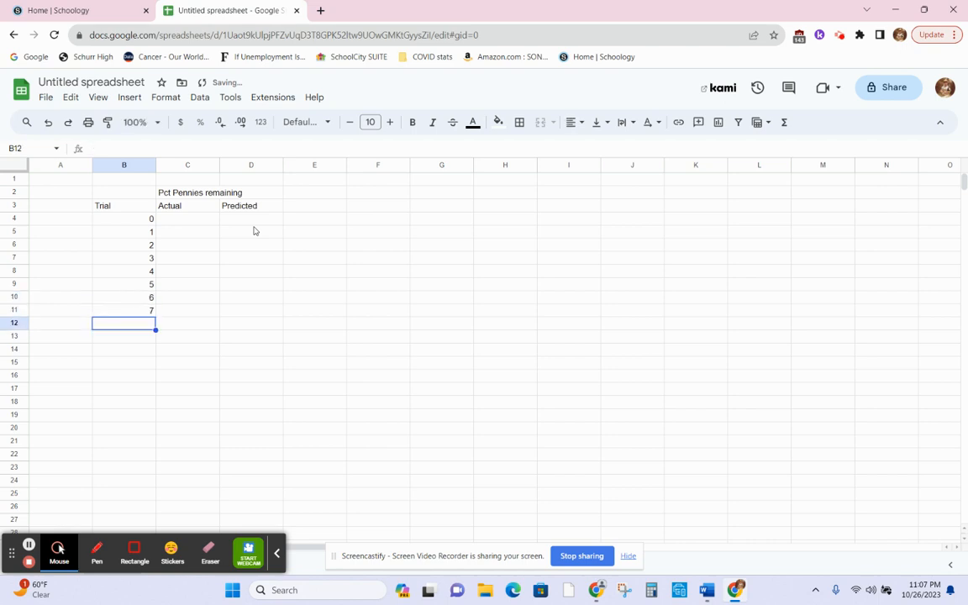
# - Enter 100 as both the actual and the predicted percentage for trial 0, in C4 and D4
pyautogui.press('Up')
pyautogui.press('Up')
pyautogui.press('Up')
pyautogui.press('Up')
pyautogui.press('Up')
pyautogui.press('Up')
pyautogui.press('Up')
pyautogui.press('Up')
pyautogui.press('Right')
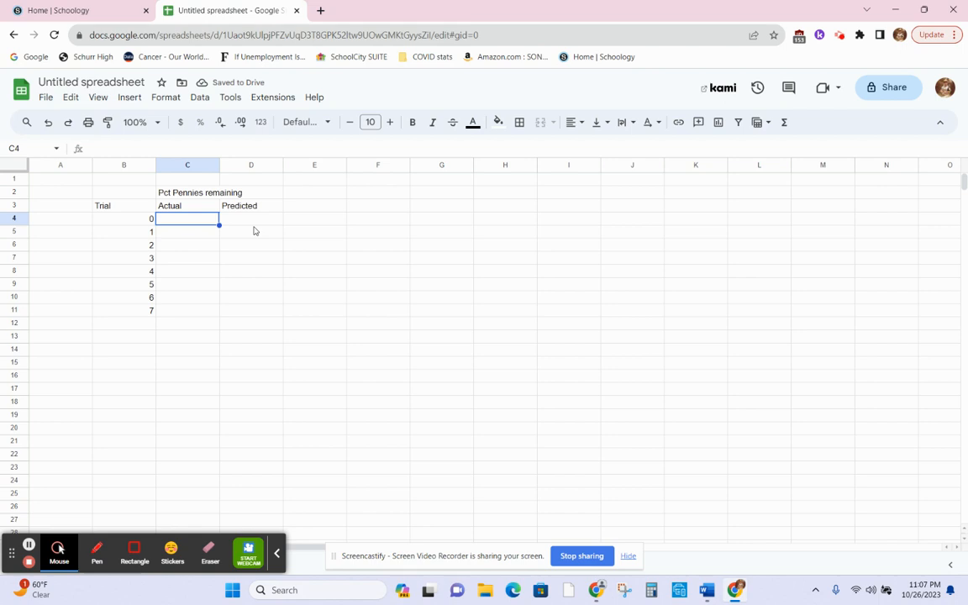
pyautogui.write('100')
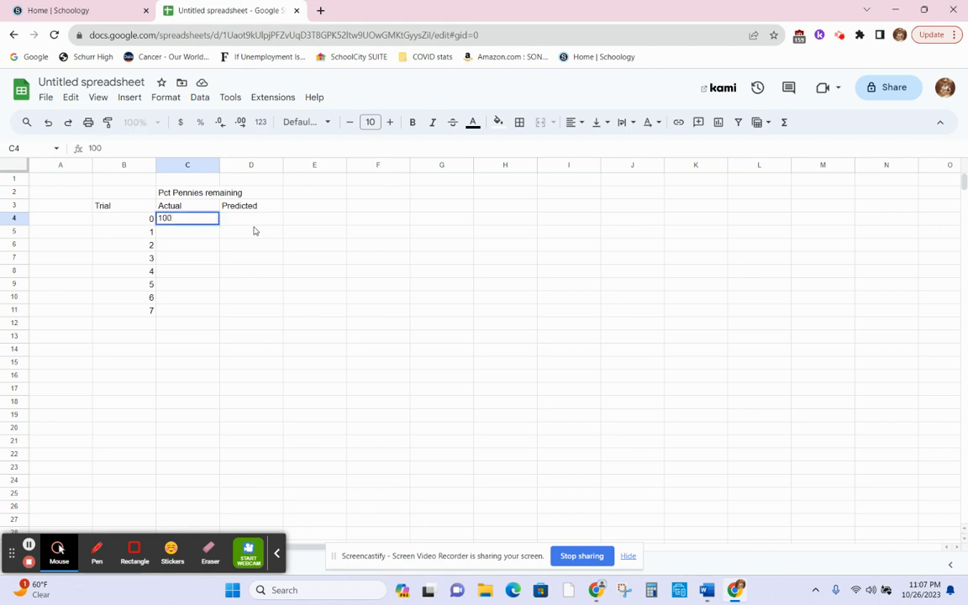
pyautogui.press('Tab')
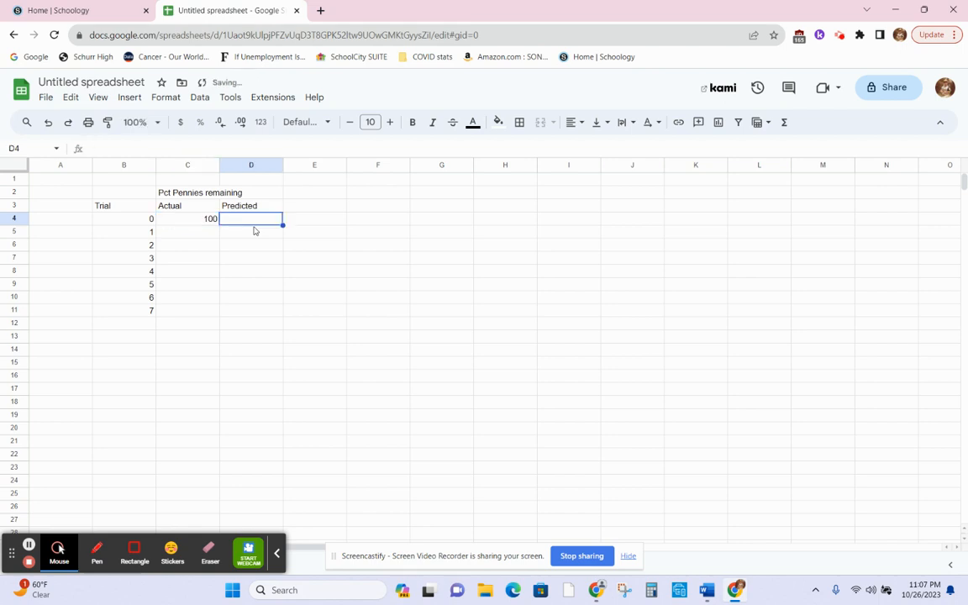
pyautogui.write('100')
pyautogui.press('Return')
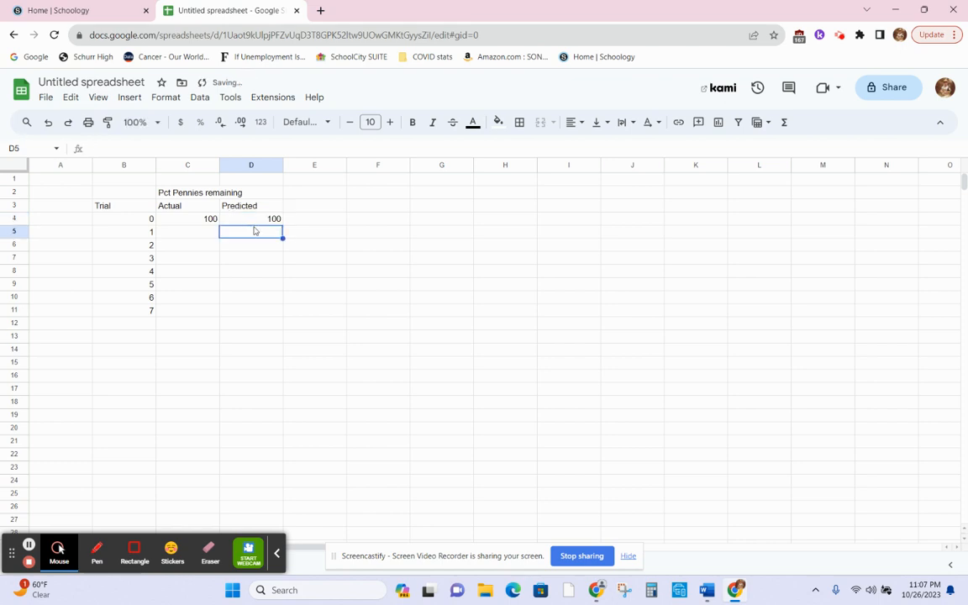
# - Enter the actual percentages 52, 27 and 13 for trials 1 to 3 in C5:C7
pyautogui.press('Left')
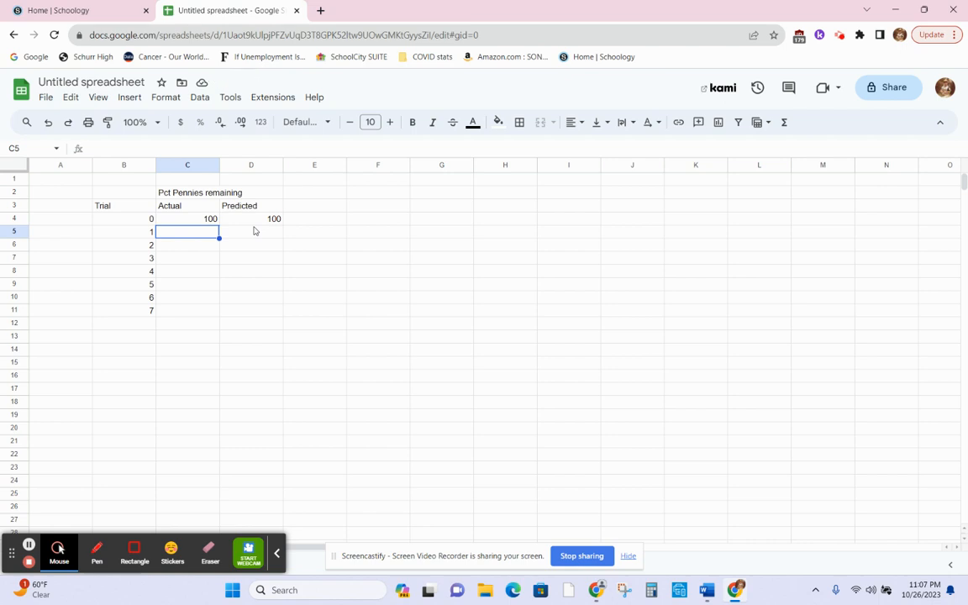
pyautogui.press('Up')
pyautogui.press('Left')
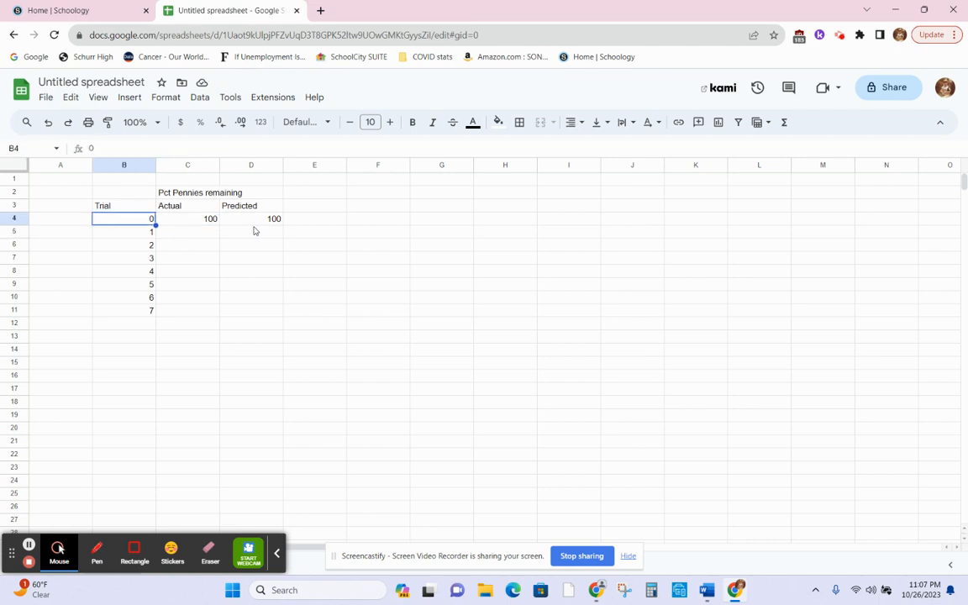
pyautogui.press('Down')
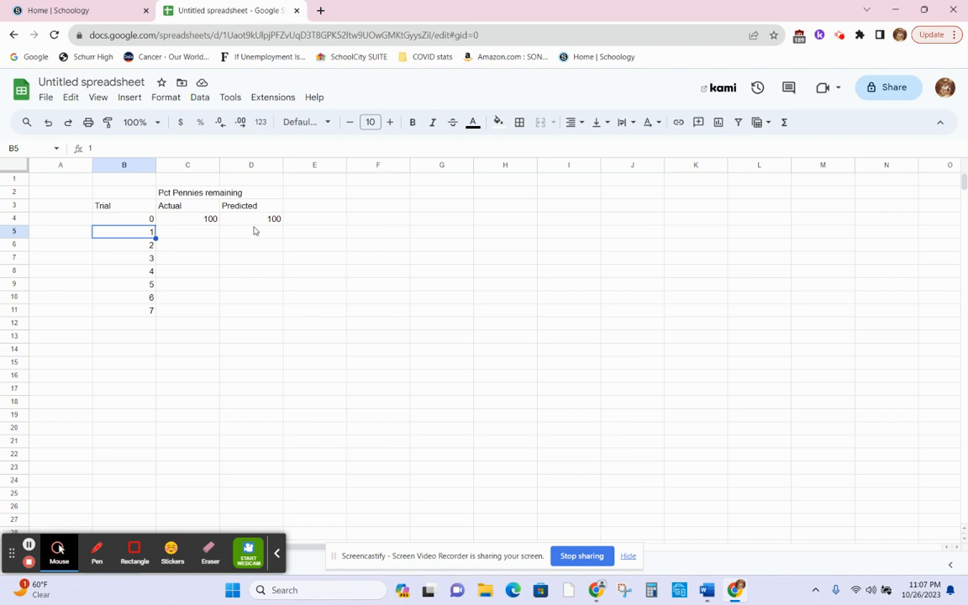
pyautogui.press('Right')
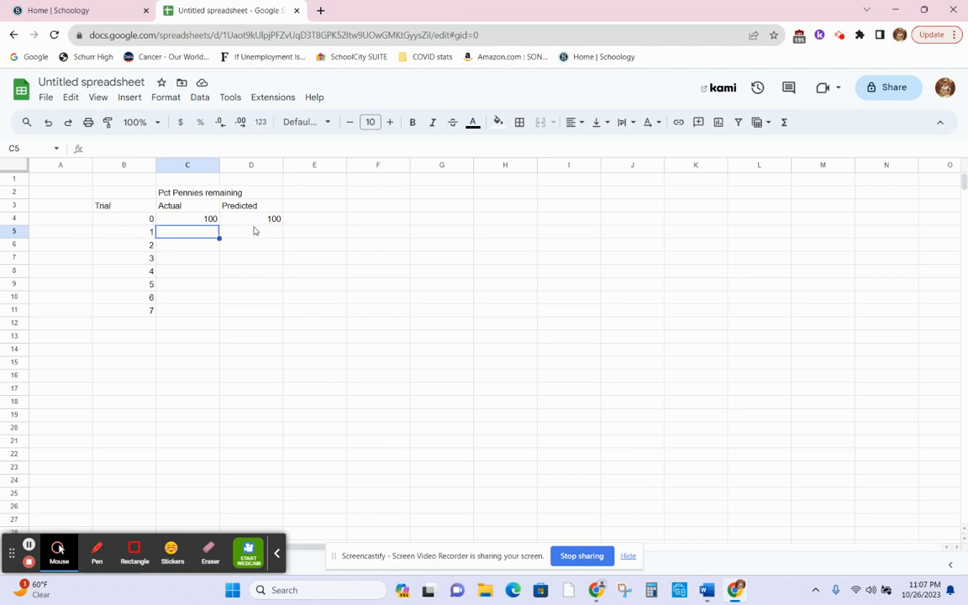
pyautogui.write('52')
pyautogui.press('Return')
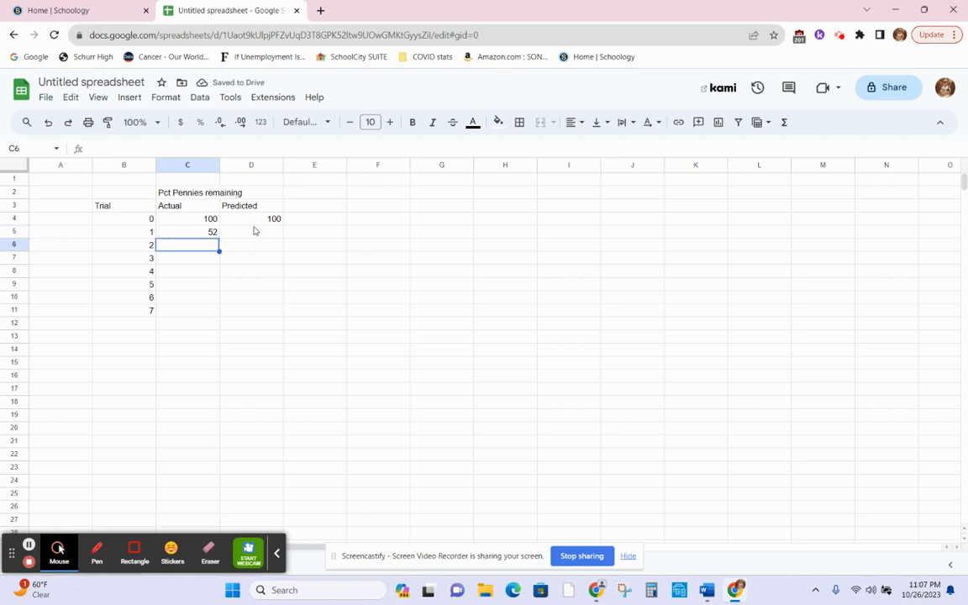
pyautogui.write('27')
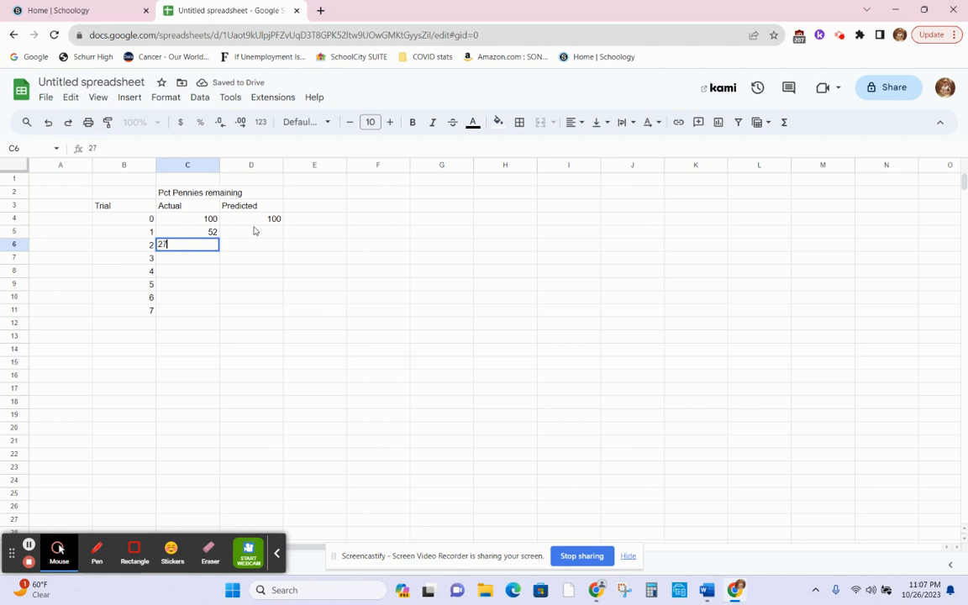
pyautogui.press('Return')
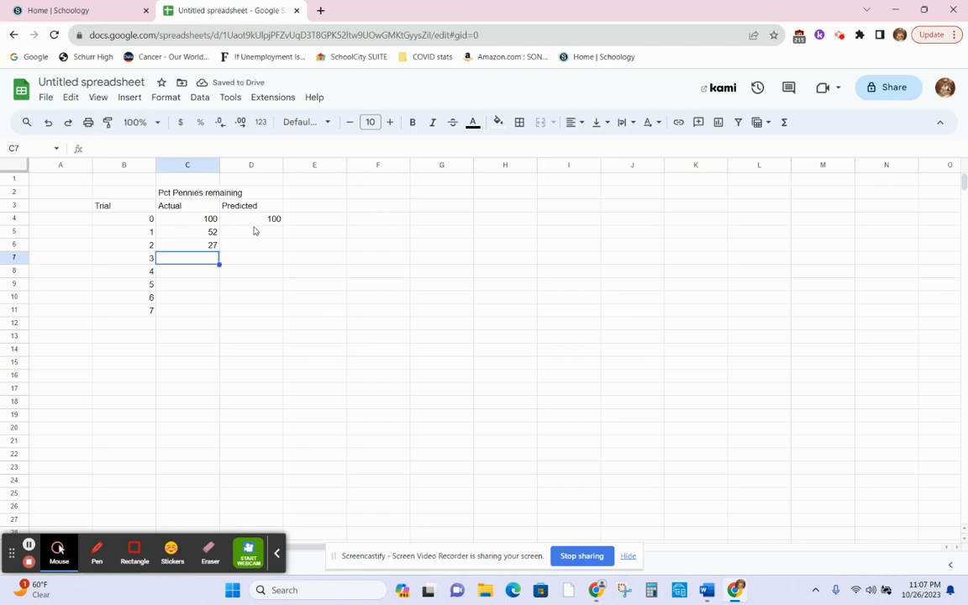
pyautogui.write('13')
pyautogui.press('Return')
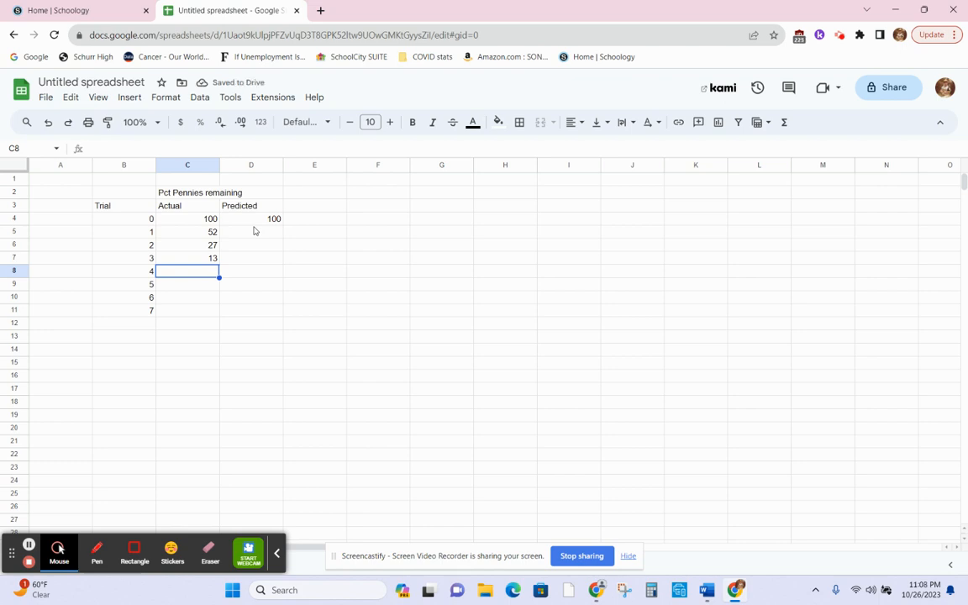
# - Enter the actual percentages 6, 3, 1 and 1 for trials 4 to 7 in C8:C11
pyautogui.write('6')
pyautogui.press('Return')
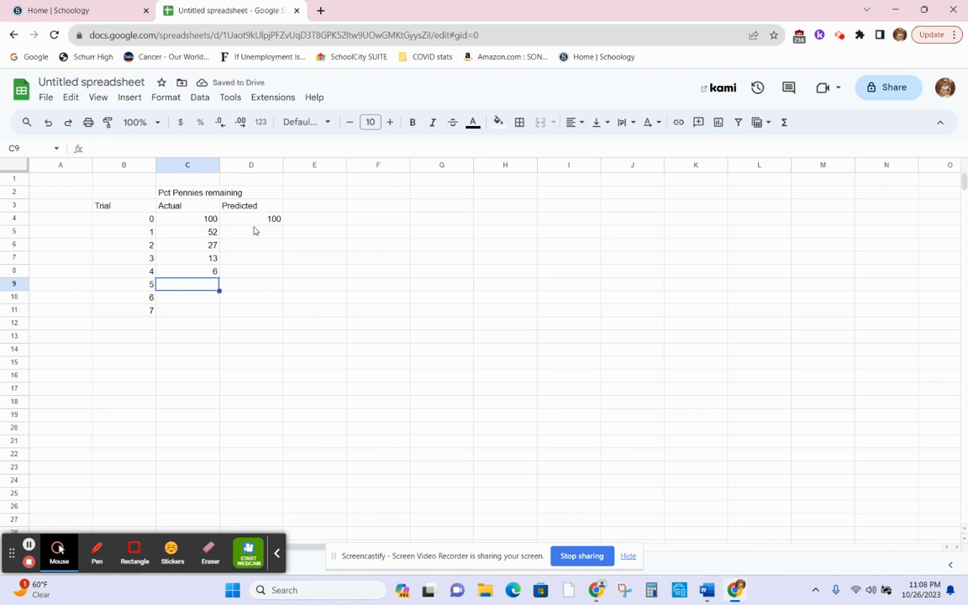
pyautogui.write('3')
pyautogui.press('Return')
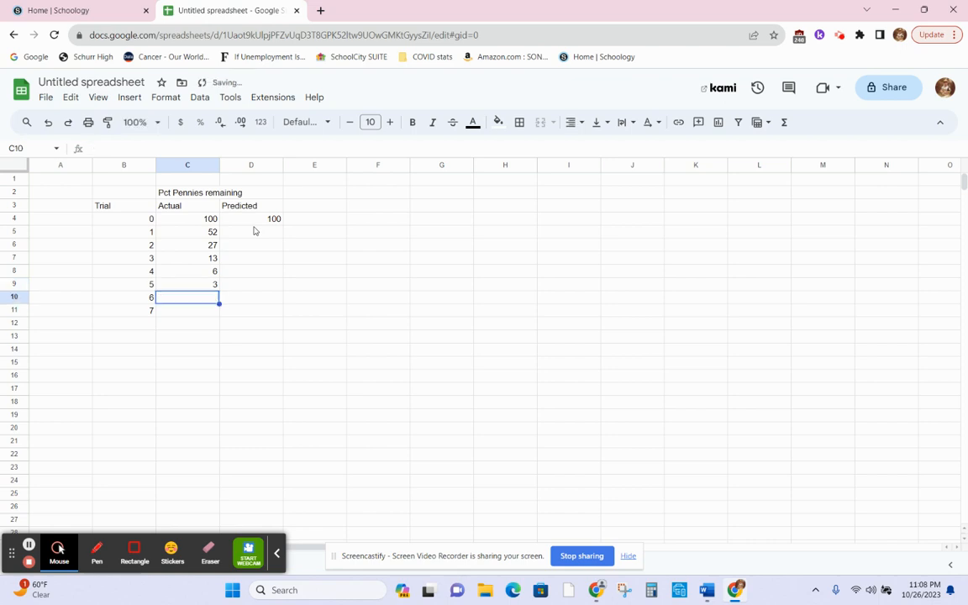
pyautogui.write('1')
pyautogui.press('Return')
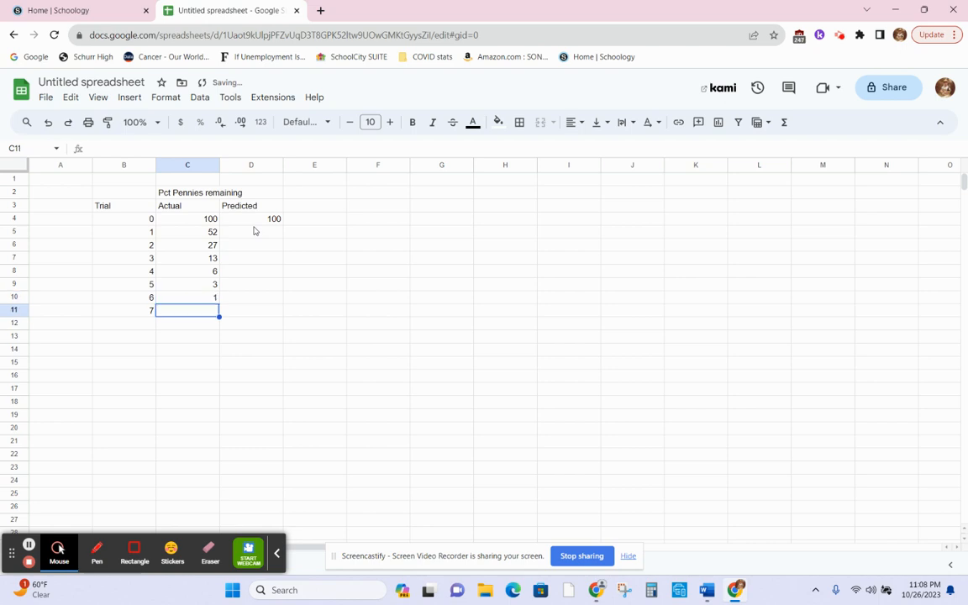
pyautogui.write('1')
pyautogui.press('Return')
# - Add a row for trial 8 with an actual percentage of 0, using B12 and C12
pyautogui.write('0')
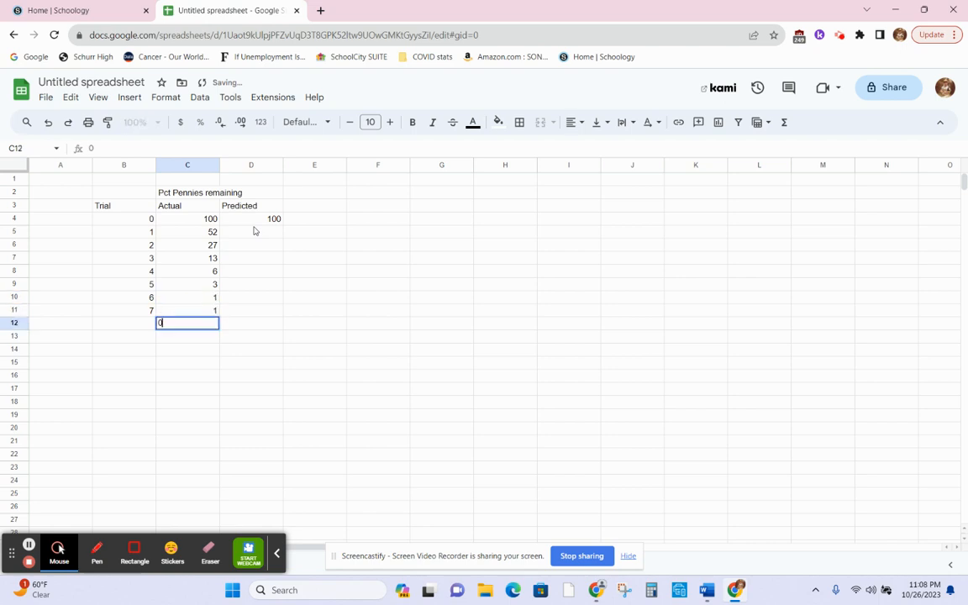
pyautogui.press('Left')
pyautogui.write('8')
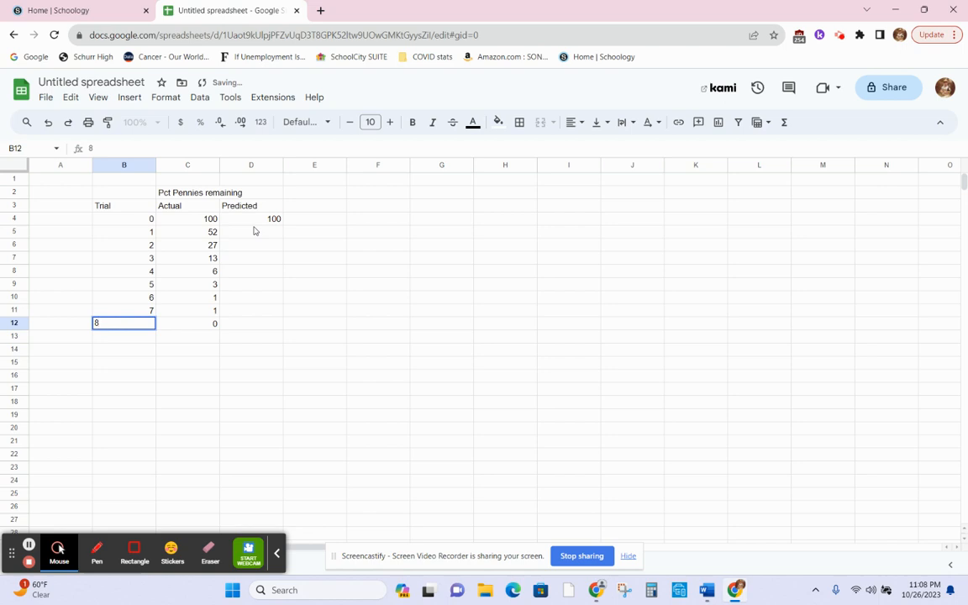
pyautogui.press('Right')
# - Review the actual percentages entered for trials 4 to 8 in C8:C12
pyautogui.press('Up')
pyautogui.press('Up')
pyautogui.press('Up')
pyautogui.press('Up')
pyautogui.press('Down')
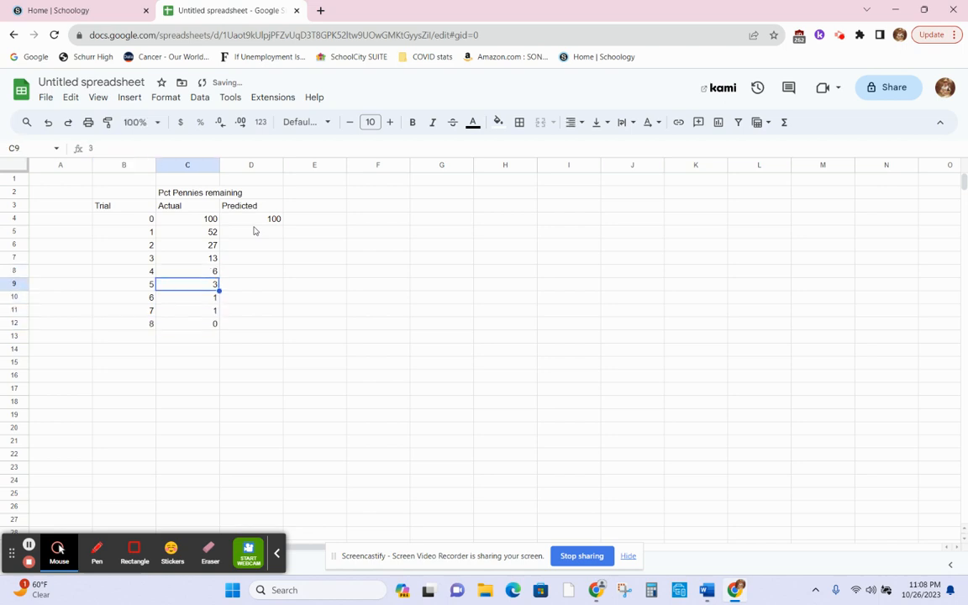
pyautogui.press('Down')
pyautogui.press('Down')
pyautogui.press('Down')
pyautogui.press('Up')
pyautogui.press('Up')
pyautogui.press('Down')
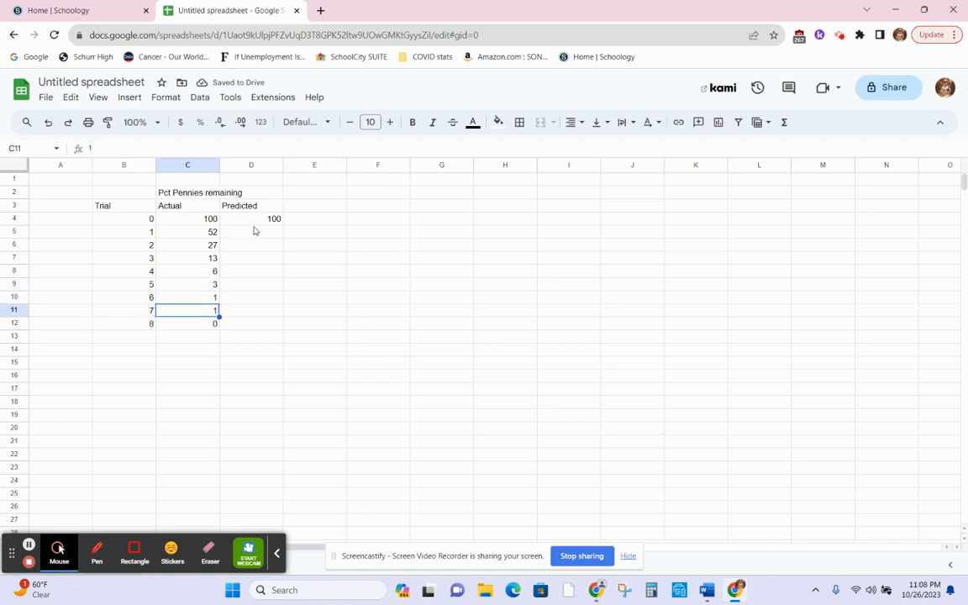
# - Enter the predicted percentages 50 and 25 for trials 1 and 2 in D5:D6
pyautogui.press('Up')
pyautogui.press('Up')
pyautogui.press('Up')
pyautogui.press('Up')
pyautogui.press('Up')
pyautogui.press('Up')
pyautogui.press('Right')
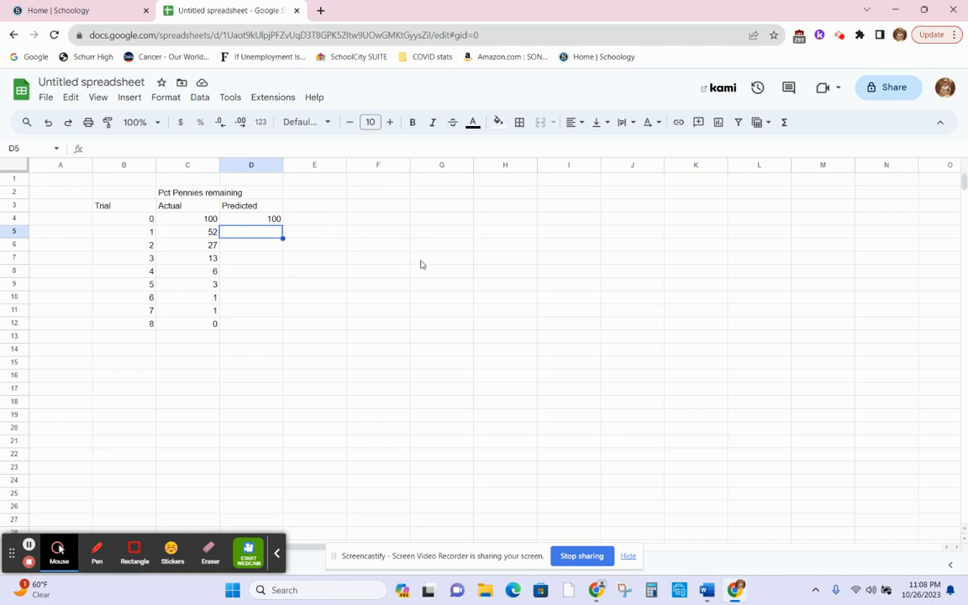
pyautogui.write('50')
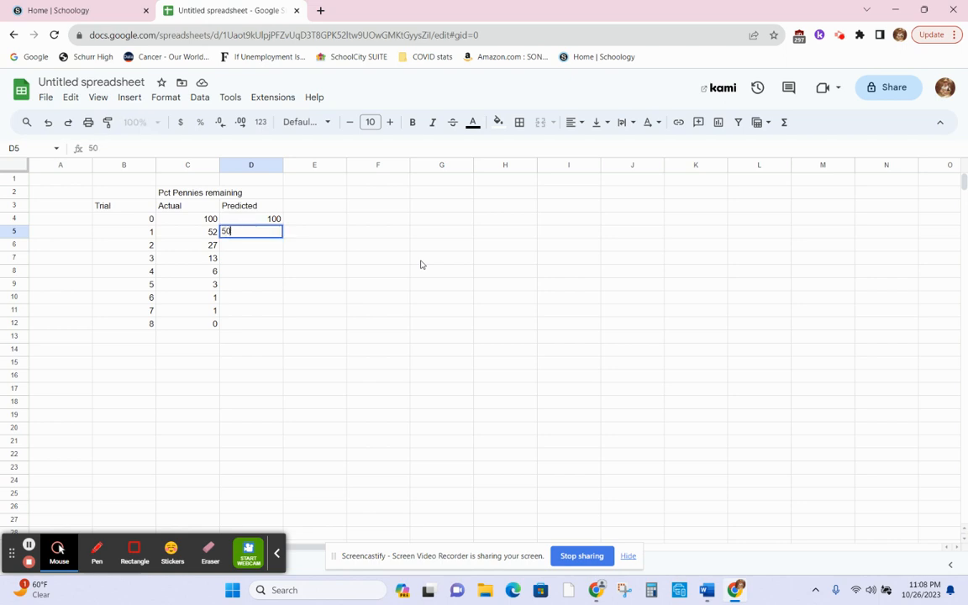
pyautogui.press('Return')
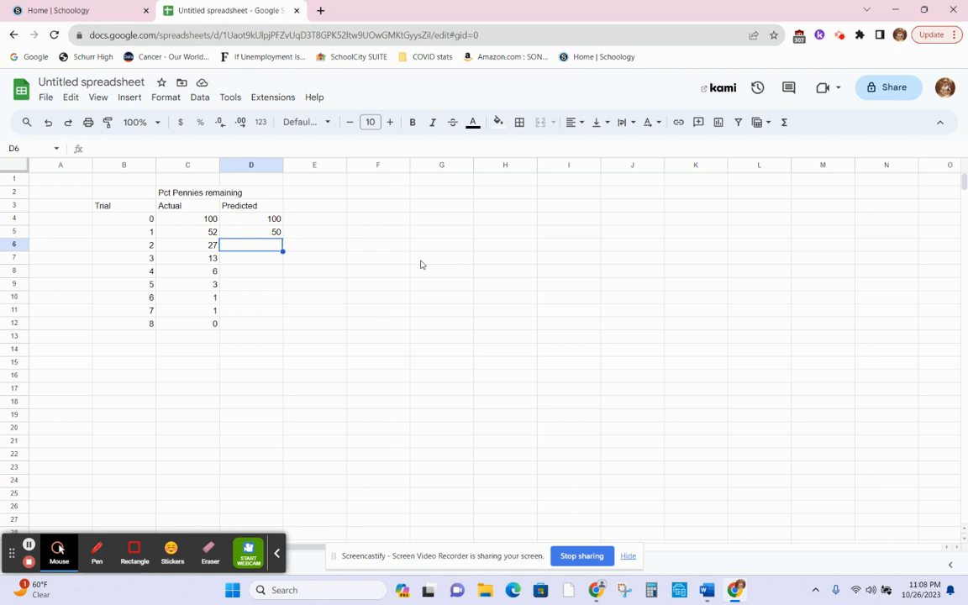
pyautogui.write('25')
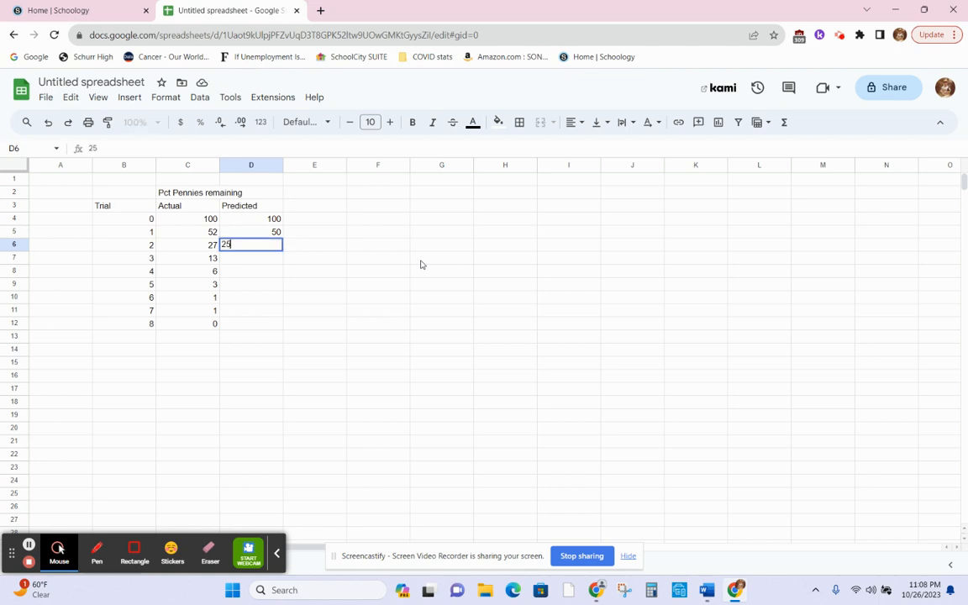
pyautogui.press('Return')
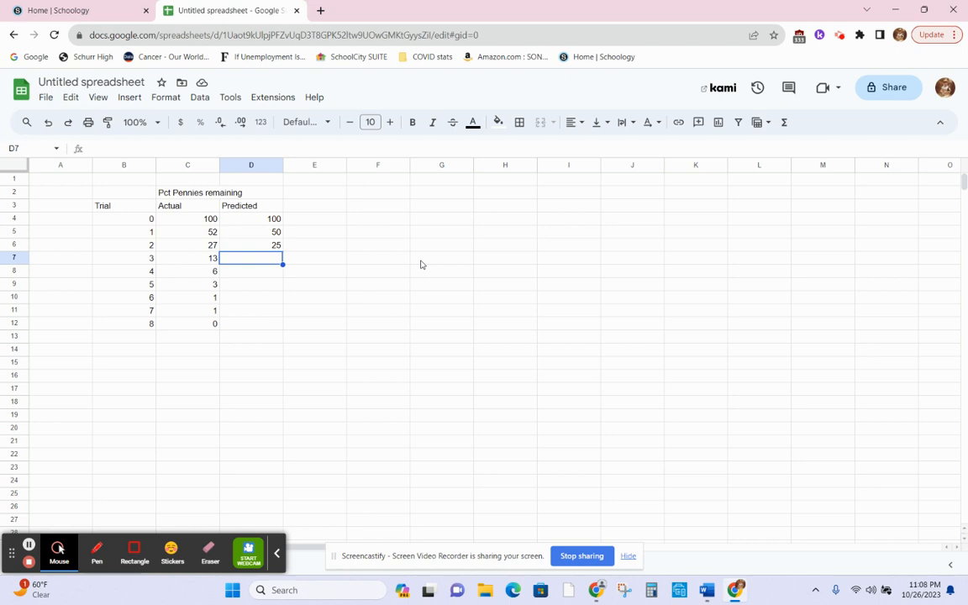
# - Enter 12.5 as the predicted percentage for trial 3 in D7 and replace it with the rounded value 13
pyautogui.write('14')
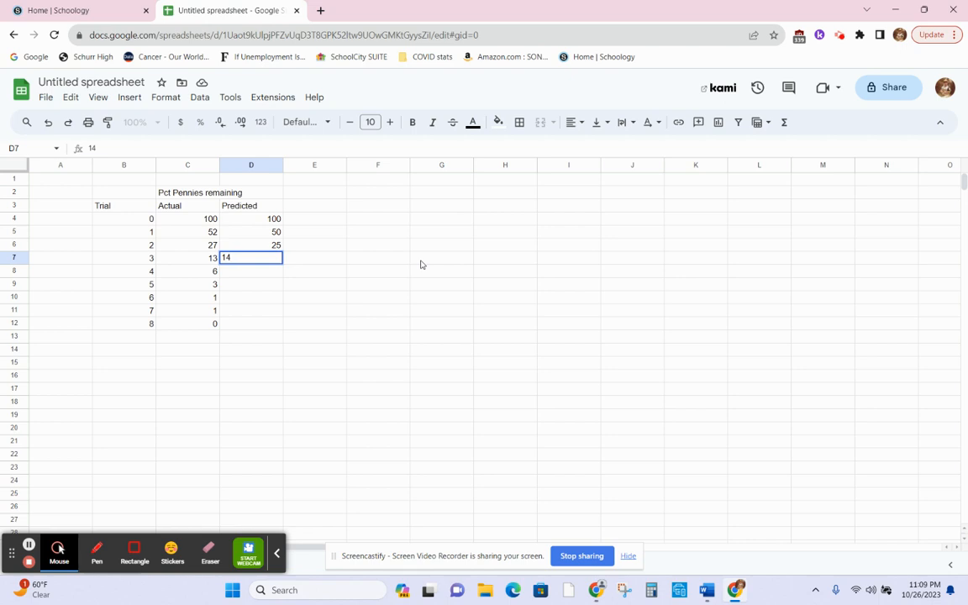
pyautogui.press('BackSpace')
pyautogui.write('2.5')
pyautogui.press('Return')
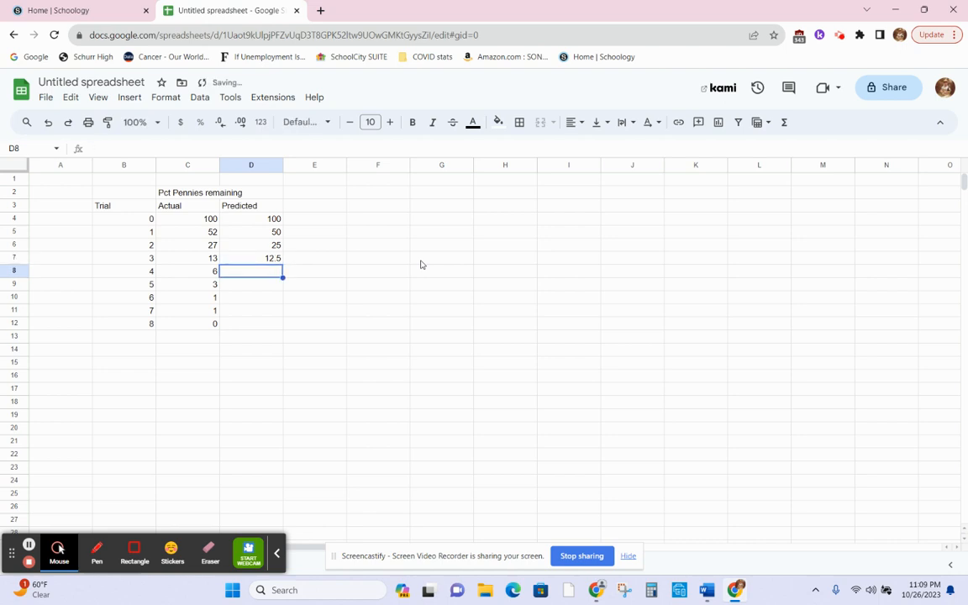
pyautogui.press('Up')
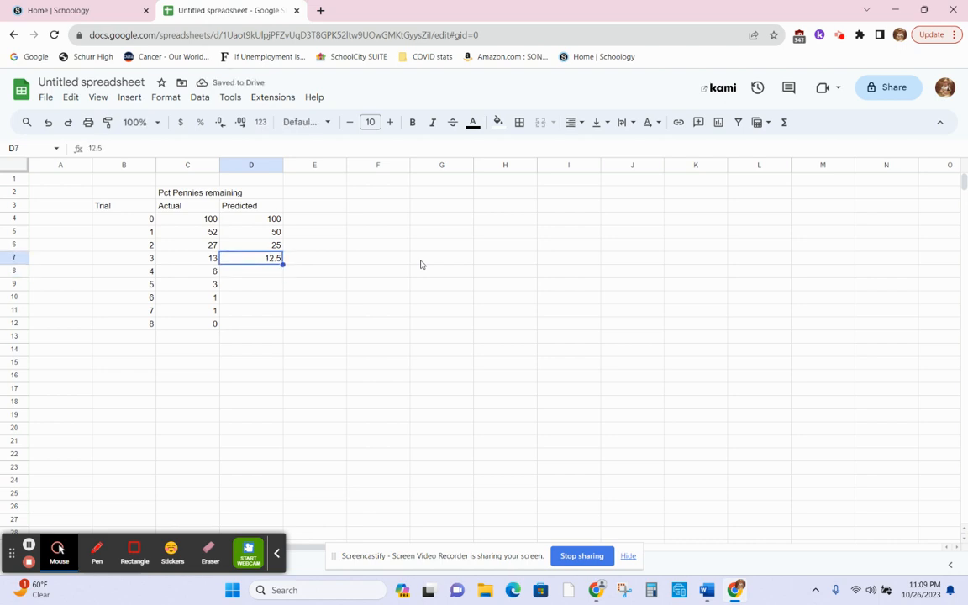
pyautogui.write('13')
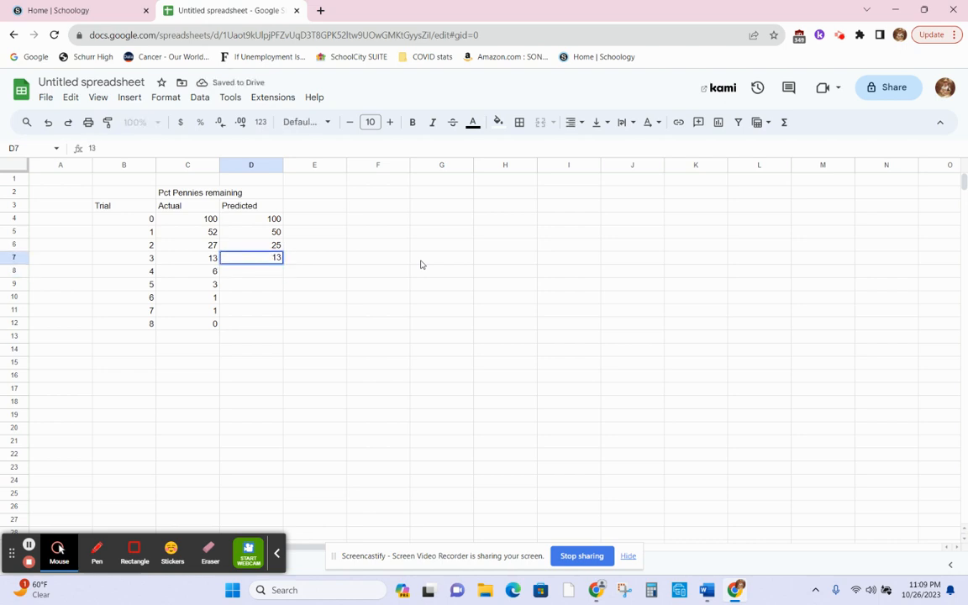
pyautogui.press('Return')
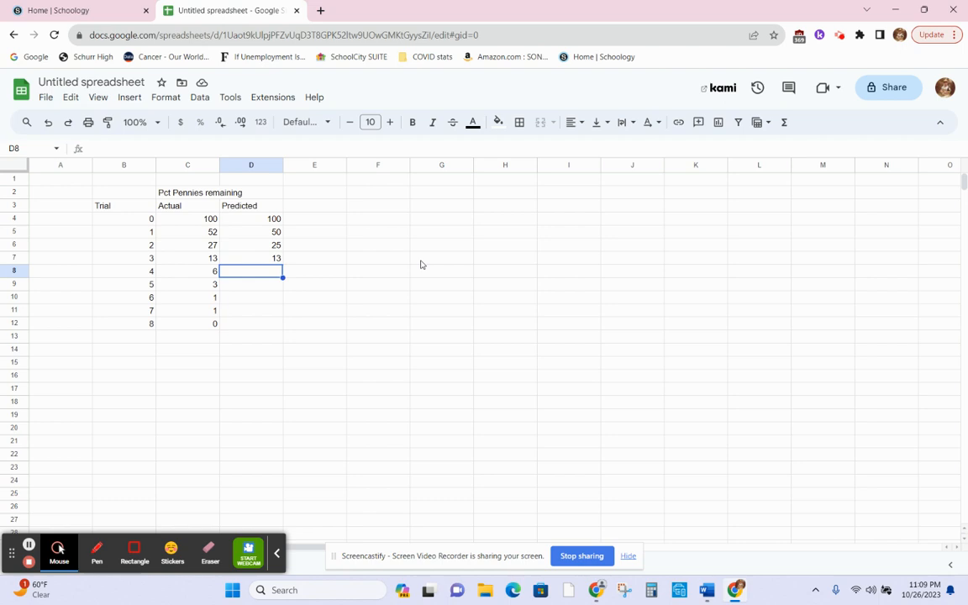
# - Enter the predicted percentages 6, 3, 2, 1 and 0 for trials 4 to 8 in D8:D12
pyautogui.write('6')
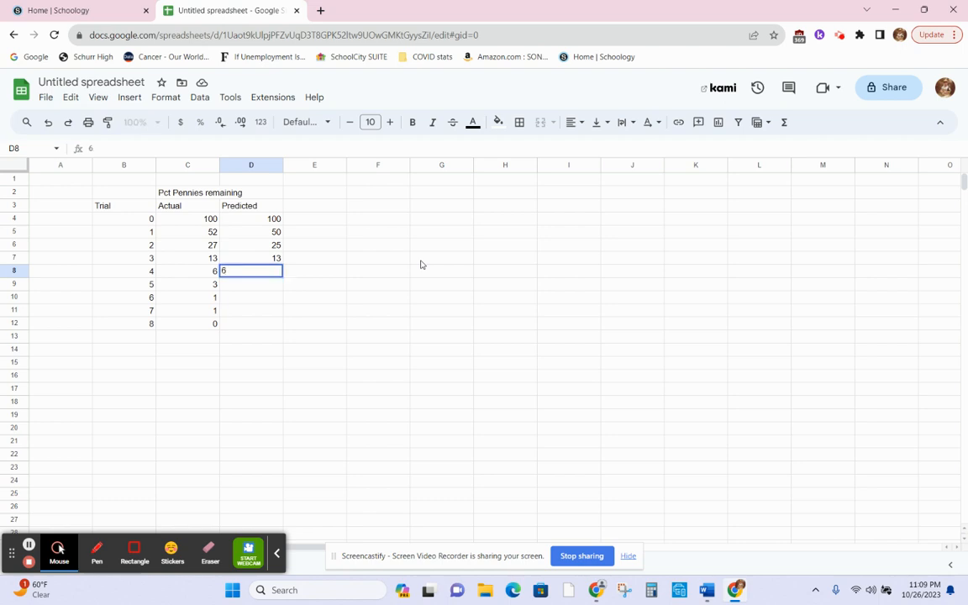
pyautogui.press('Return')
pyautogui.write('3')
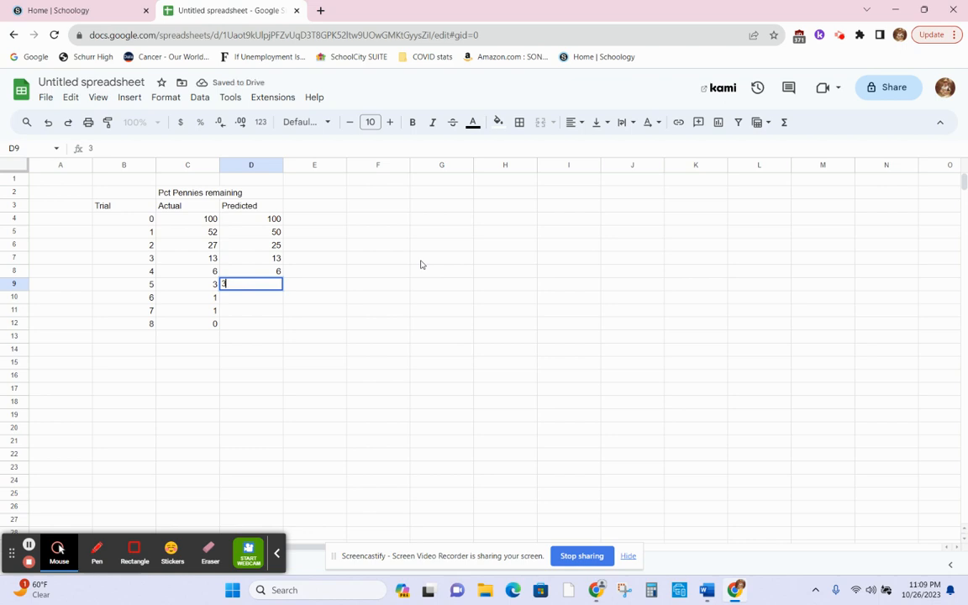
pyautogui.press('Return')
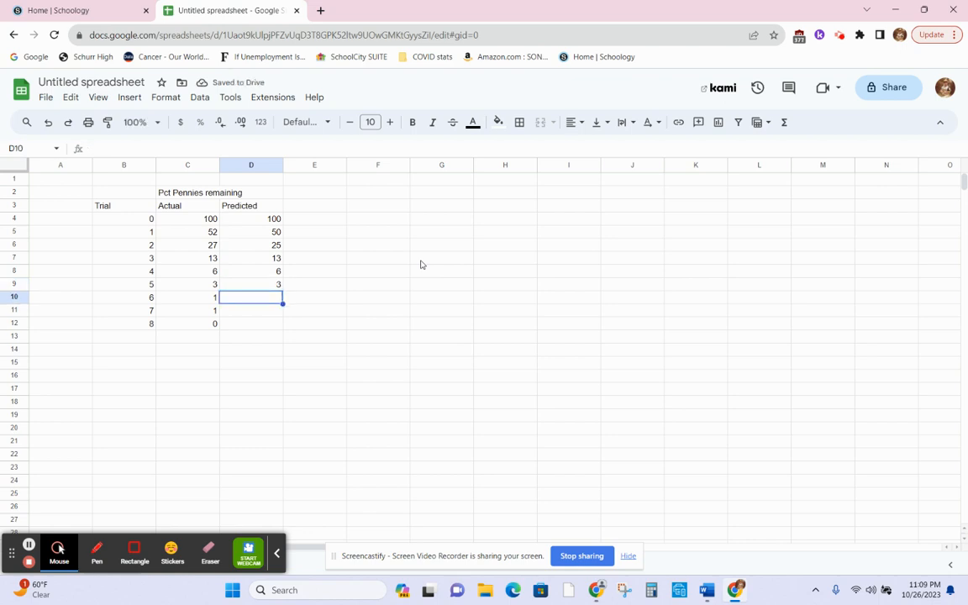
pyautogui.write('2')
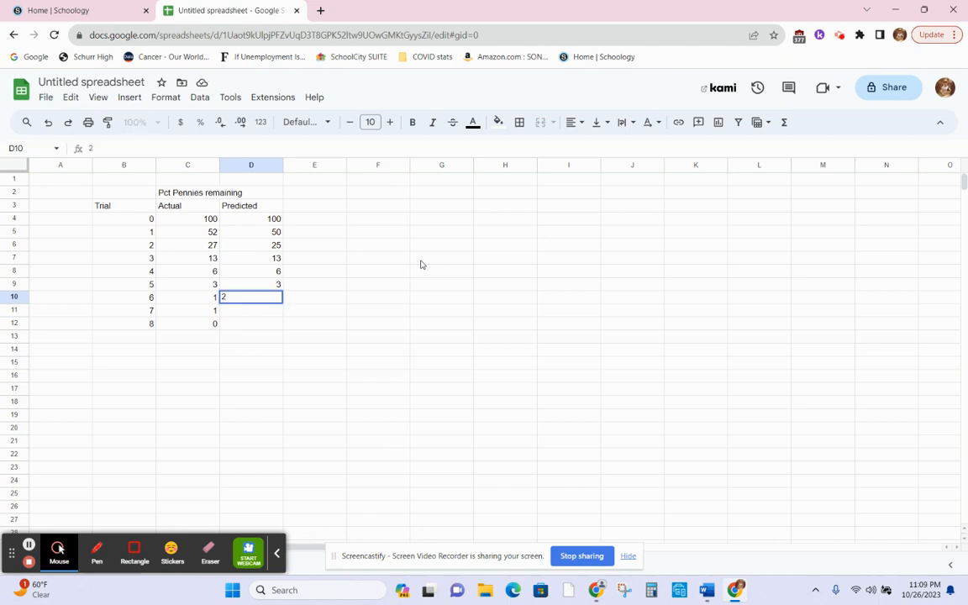
pyautogui.press('Return')
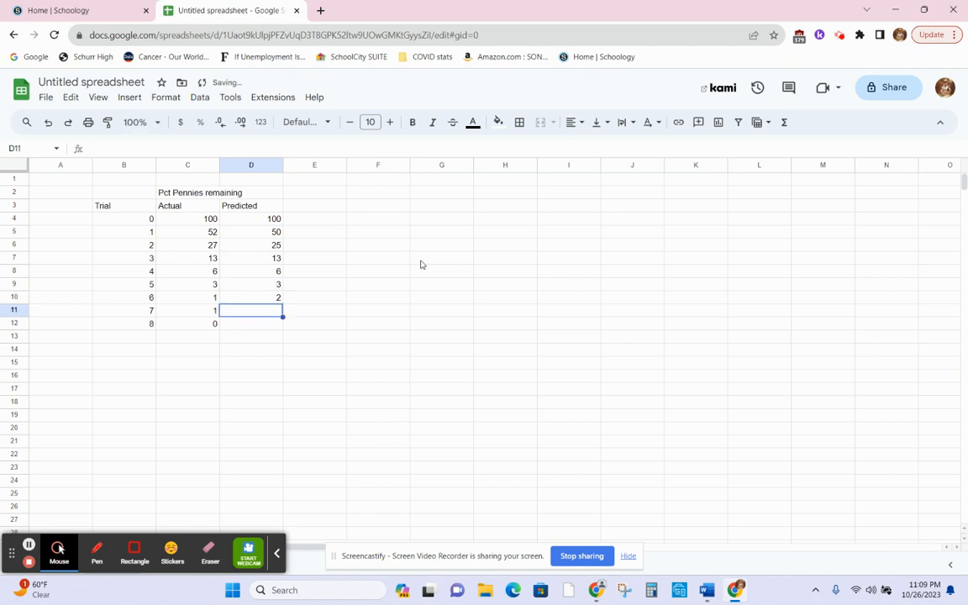
pyautogui.write('1')
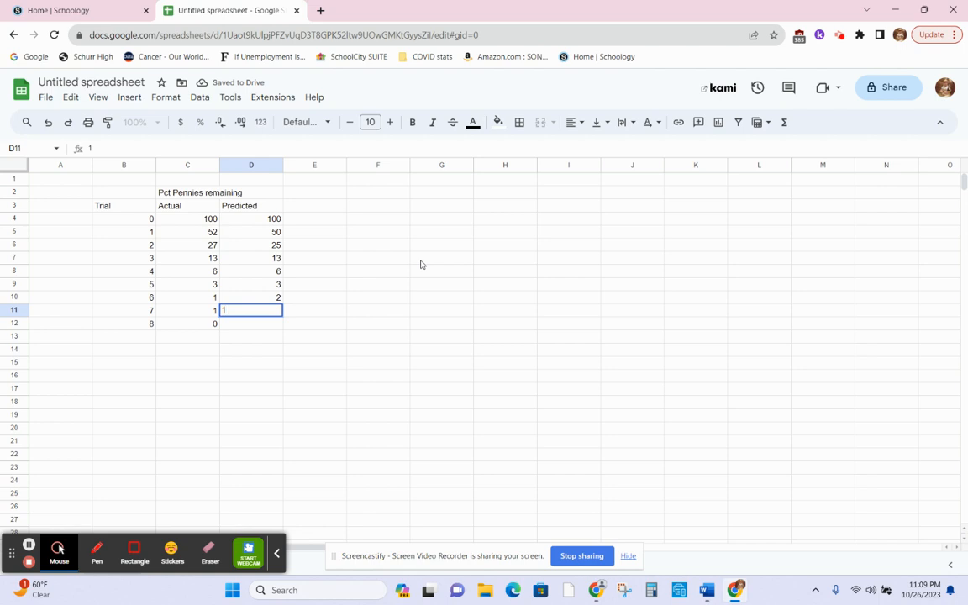
pyautogui.press('Return')
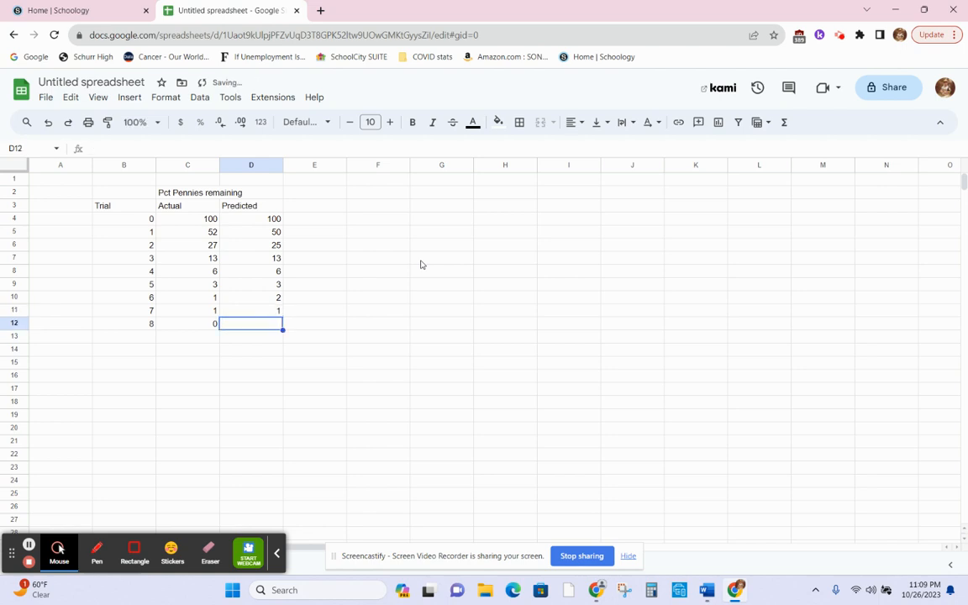
pyautogui.write('0')
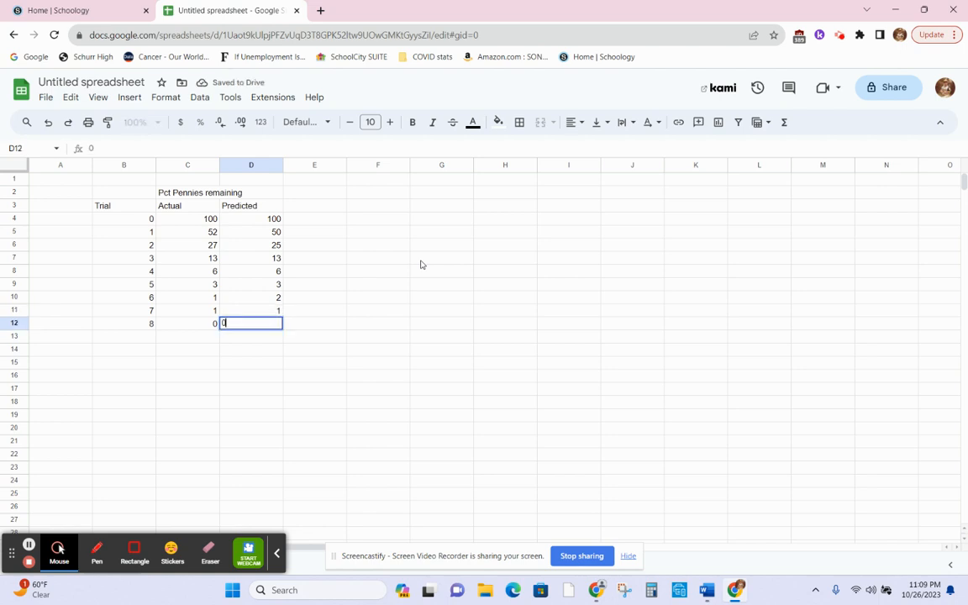
pyautogui.press('Return')
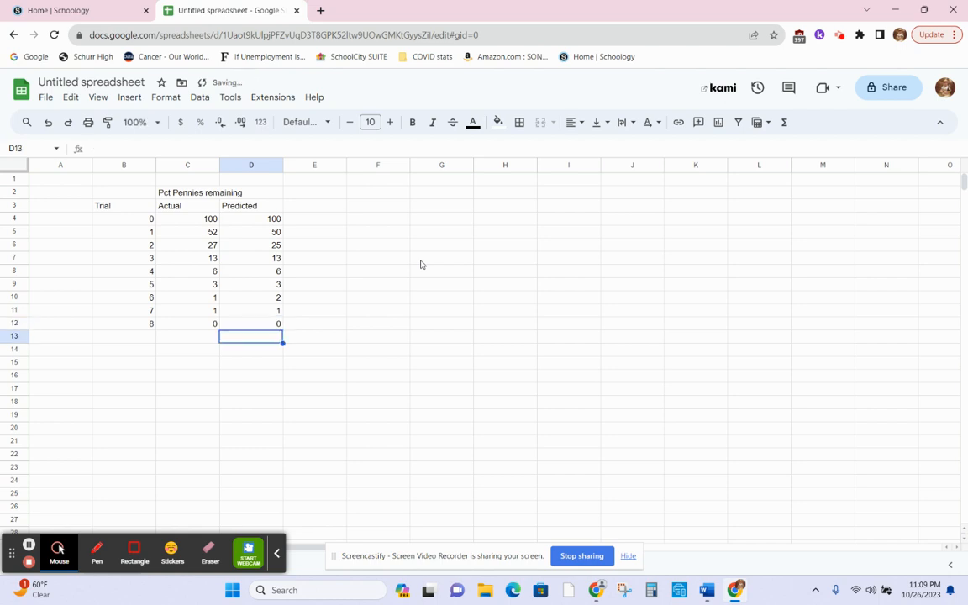
# - Review the actual percentages for trials 1 to 7 in C5:C11
pyautogui.press('Up')
pyautogui.press('Up')
pyautogui.press('Up')
pyautogui.press('Up')
pyautogui.press('Up')
pyautogui.press('Up')
pyautogui.press('Up')
pyautogui.press('Up')
pyautogui.press('Left')
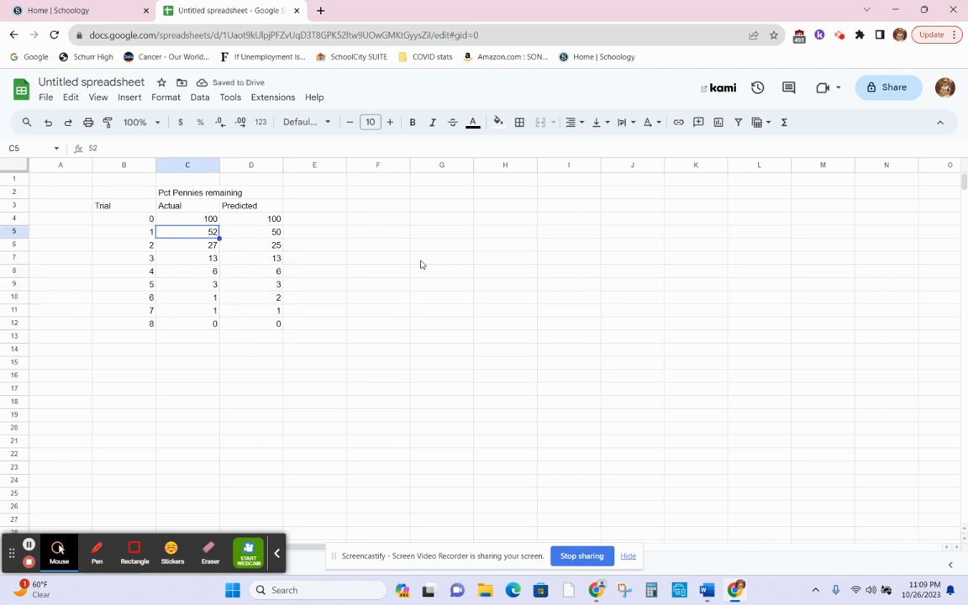
pyautogui.press('Down')
pyautogui.press('Down')
pyautogui.press('Down')
pyautogui.press('Down')
pyautogui.press('Down')
pyautogui.press('Down')
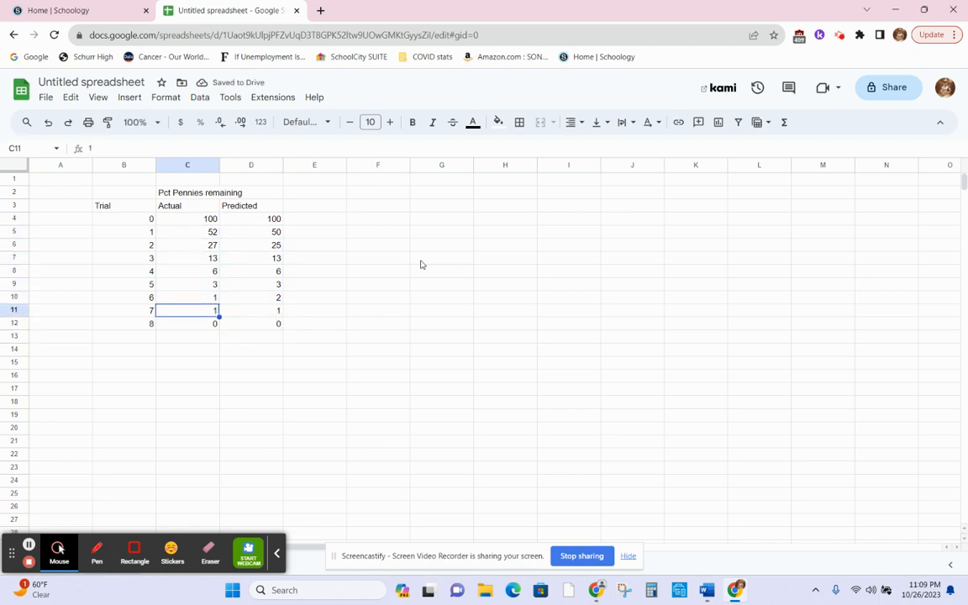
# - Review the predicted percentages for trials 0 to 7 in D4:D11 against the actual ones
pyautogui.press('Right')
pyautogui.press('Up')
pyautogui.press('Up')
pyautogui.press('Up')
pyautogui.press('Up')
pyautogui.press('Up')
pyautogui.press('Up')
pyautogui.press('Up')
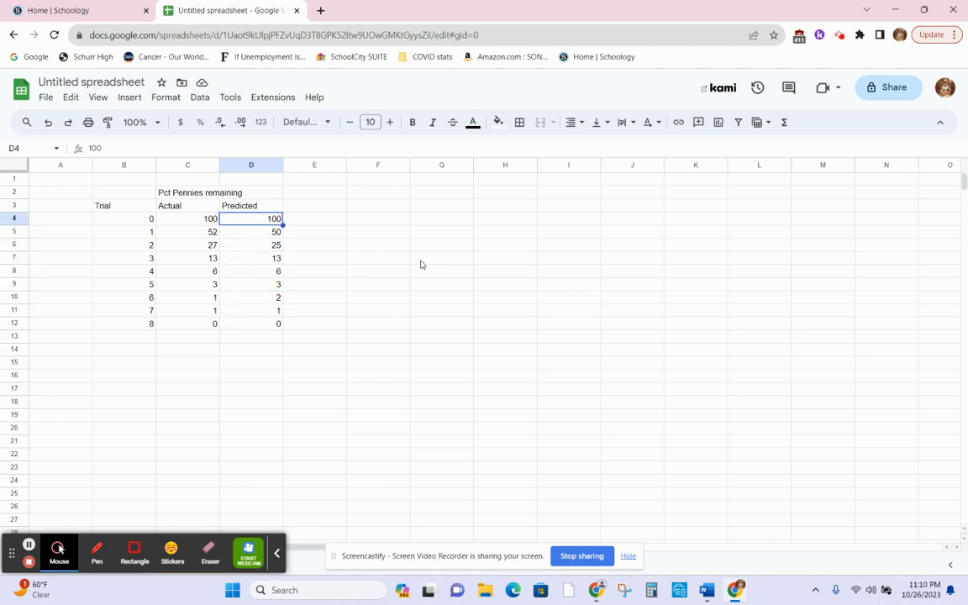
pyautogui.press('Down')
pyautogui.press('Down')
pyautogui.press('Down')
pyautogui.press('Down')
pyautogui.press('Down')
pyautogui.press('Down')
pyautogui.press('Down')
pyautogui.press('Up')
pyautogui.press('Up')
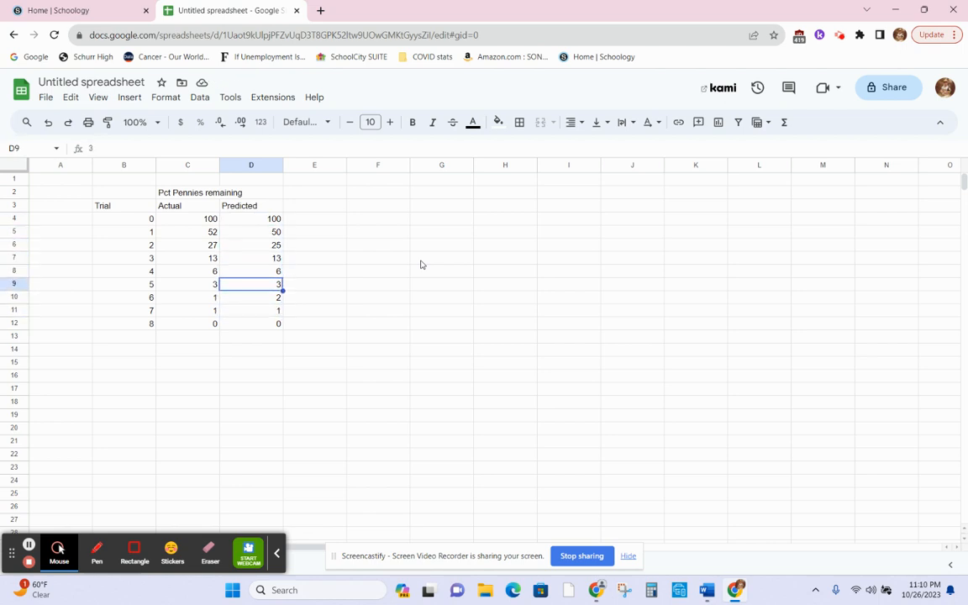
pyautogui.press('Up')
pyautogui.press('Up')
pyautogui.press('Up')
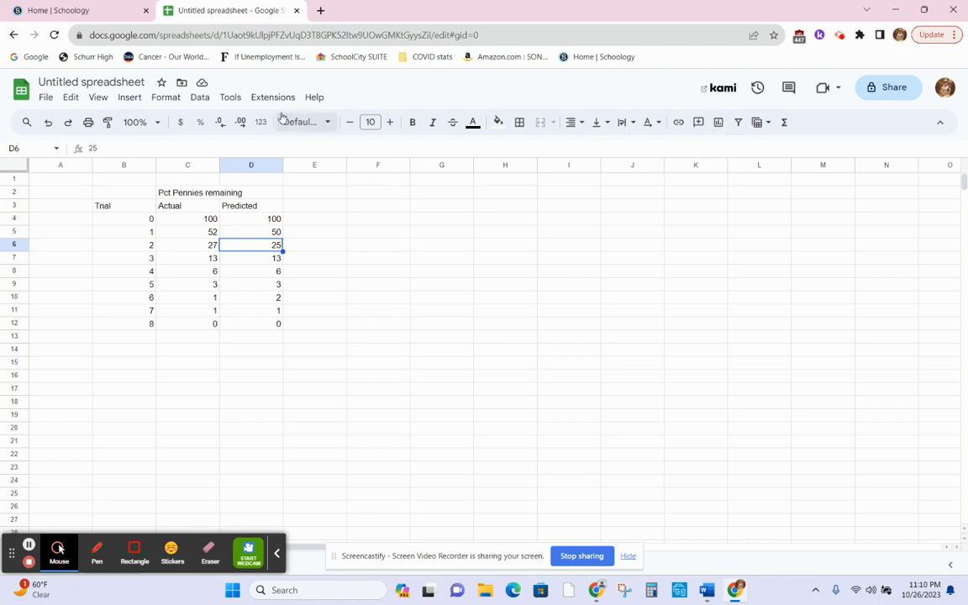
# - Insert a chart of the penny data and move it beside the table, clear of the values
pyautogui.click(130, 98)
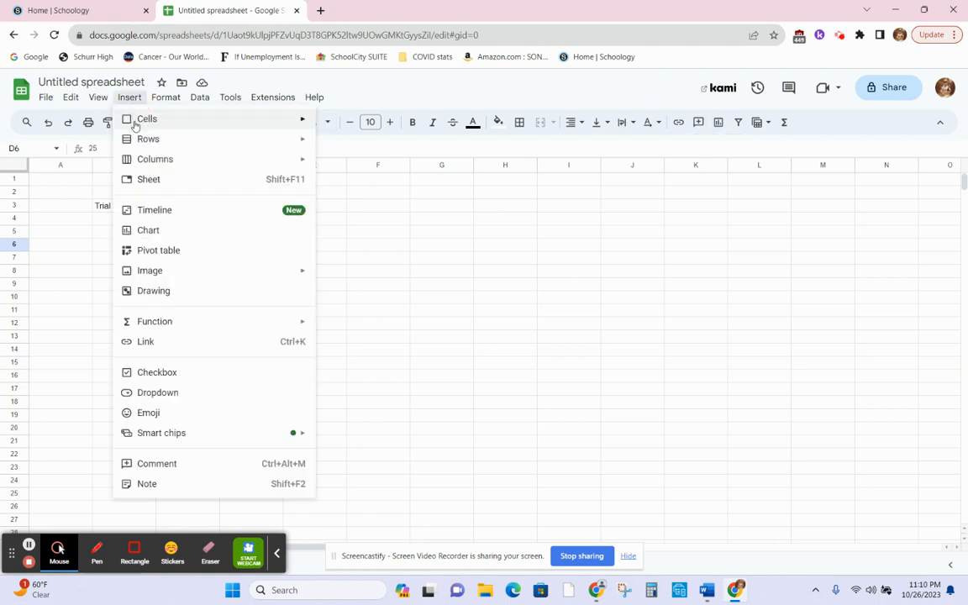
pyautogui.click(171, 237)
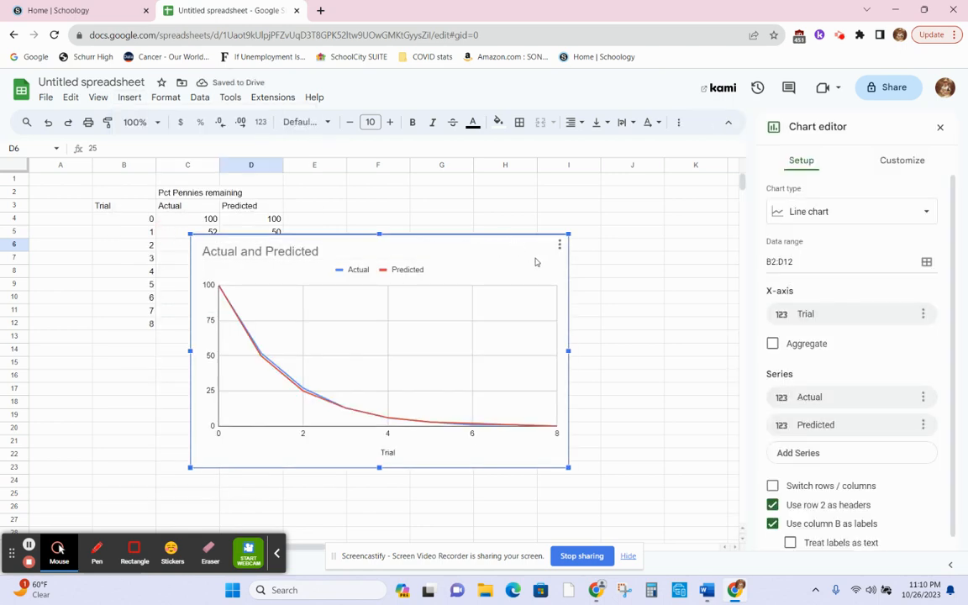
pyautogui.moveTo(552, 268); pyautogui.dragTo(684, 225)
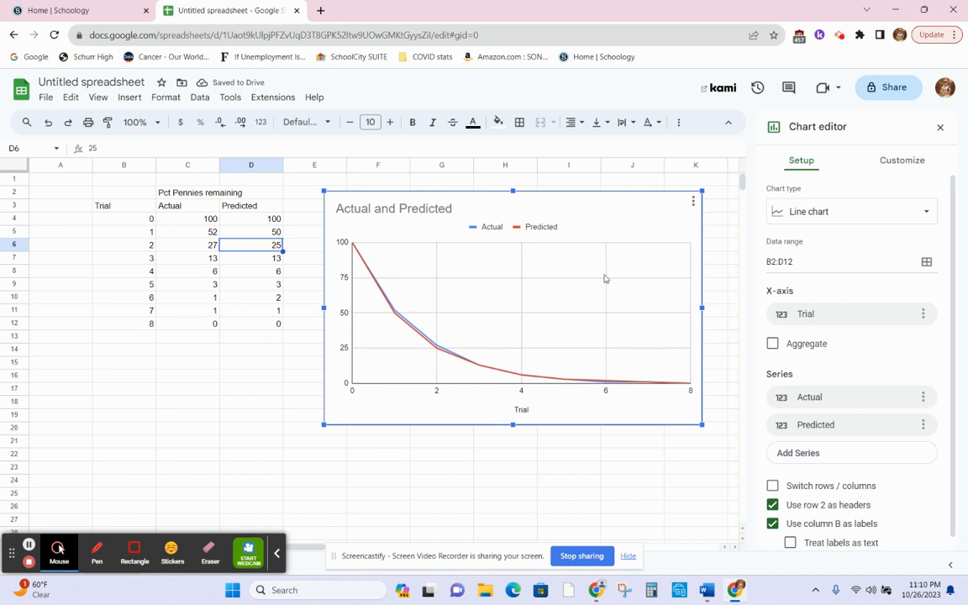
# - Remove the Trial X-axis and all series from the chart, then deselect it
pyautogui.click(924, 318)
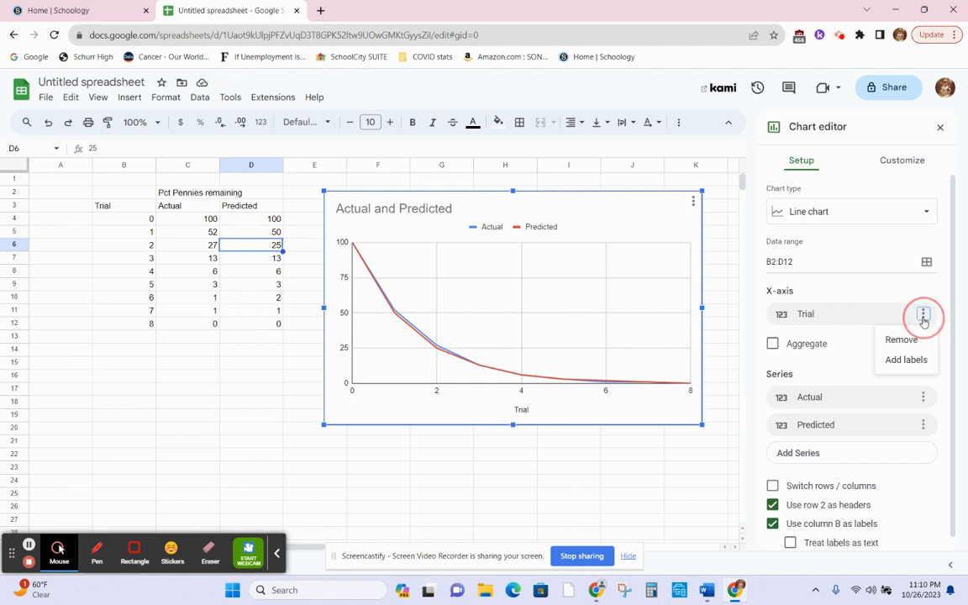
pyautogui.click(911, 342)
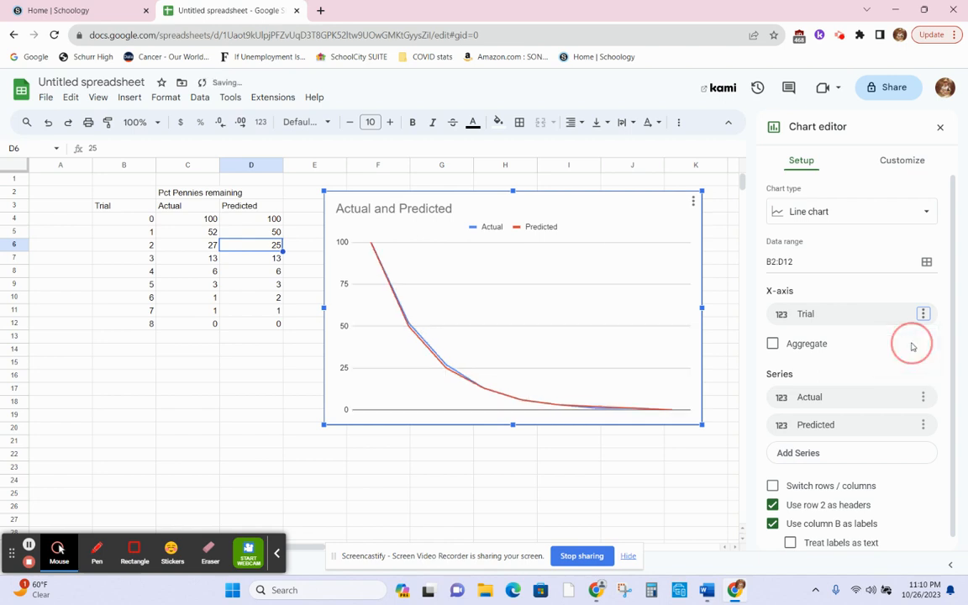
pyautogui.click(932, 361)
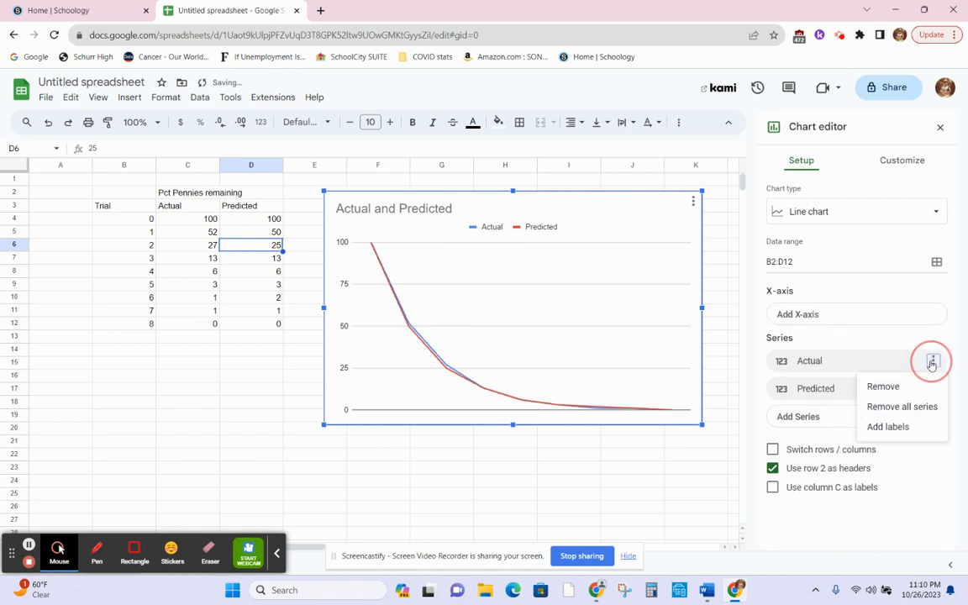
pyautogui.click(925, 408)
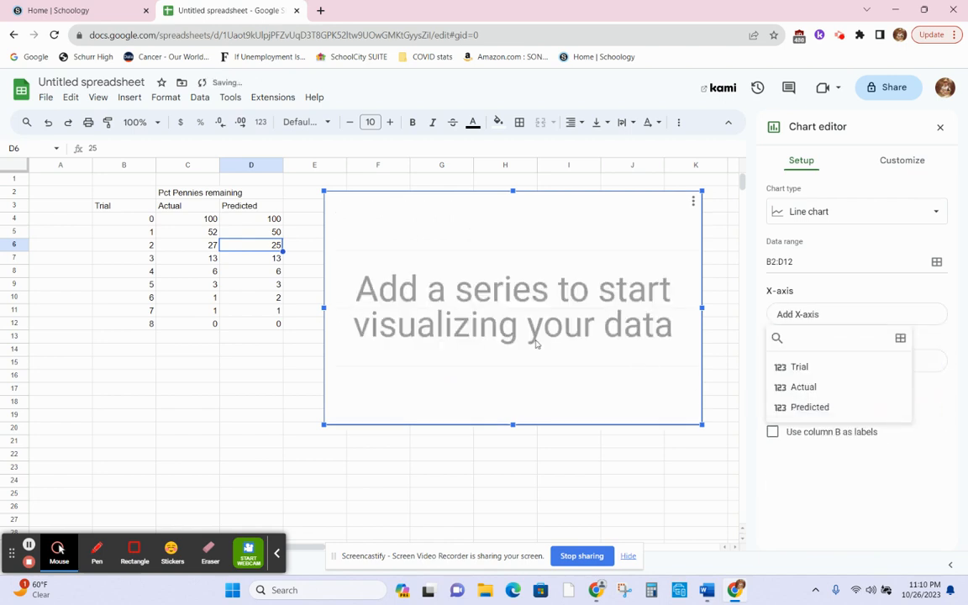
pyautogui.click(371, 466)
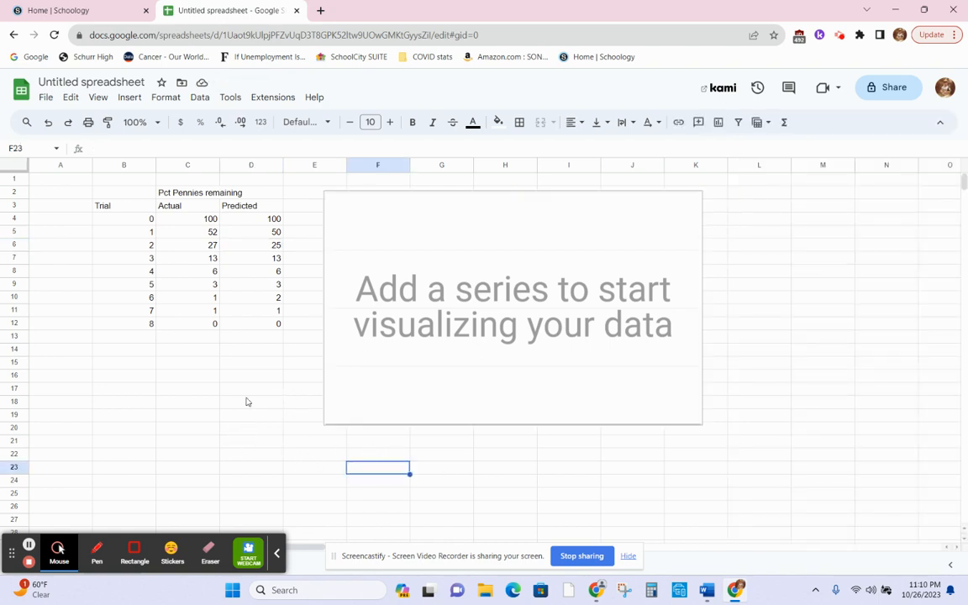
# - Reopen the emptied chart for editing and change its type to Scatter chart
pyautogui.doubleClick(681, 210)
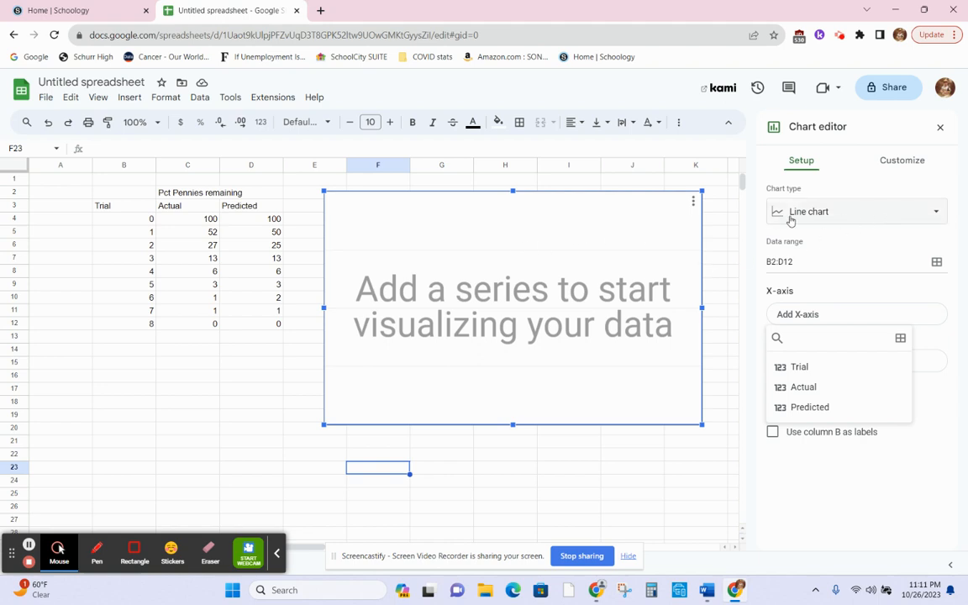
pyautogui.click(931, 220)
pyautogui.scroll(-3, 862, 299)
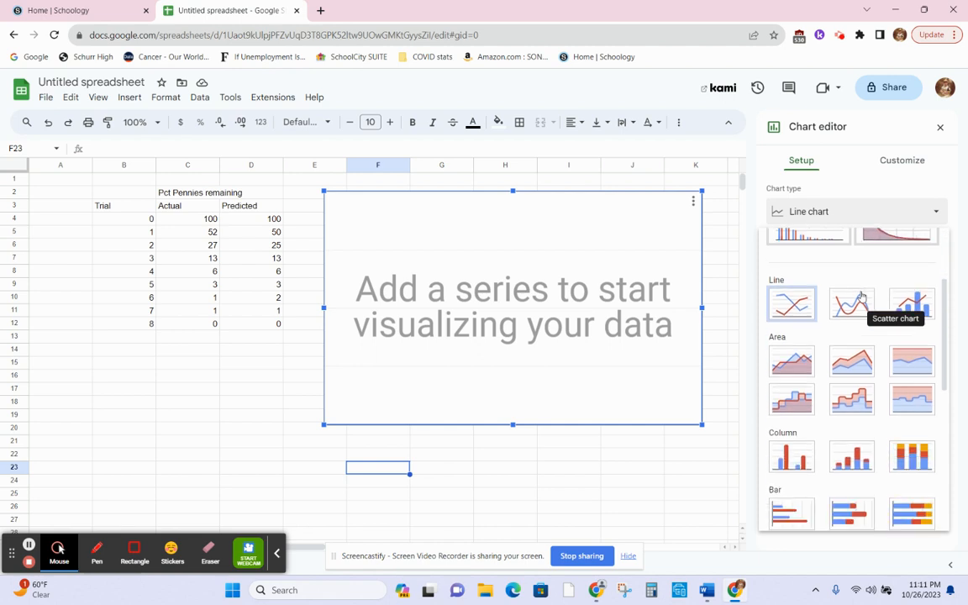
pyautogui.scroll(-2, 862, 296)
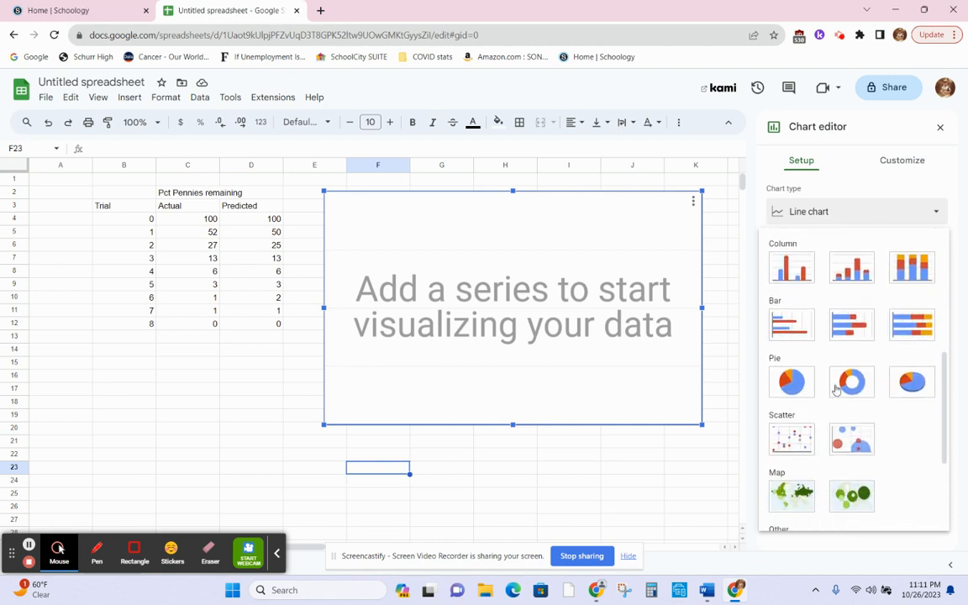
pyautogui.click(791, 438)
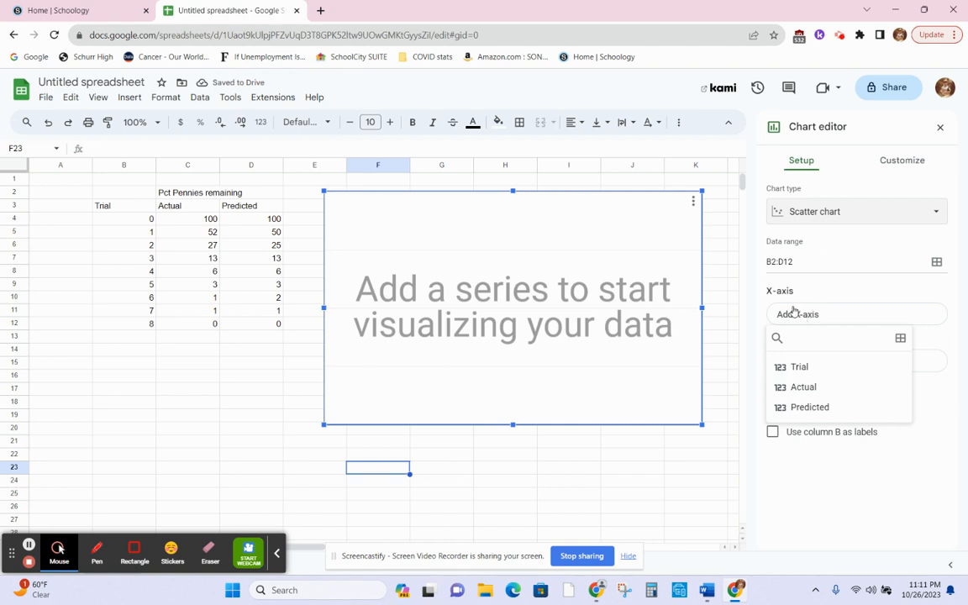
pyautogui.click(850, 290)
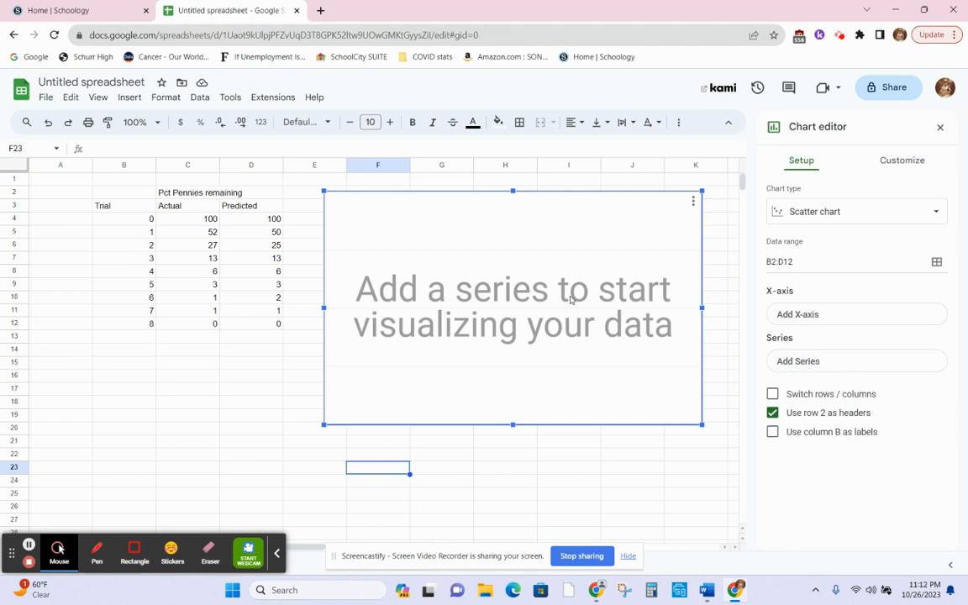
# - Set the chart's X-axis to the trial numbers in B4:B12 by selecting the data range
pyautogui.click(803, 316)
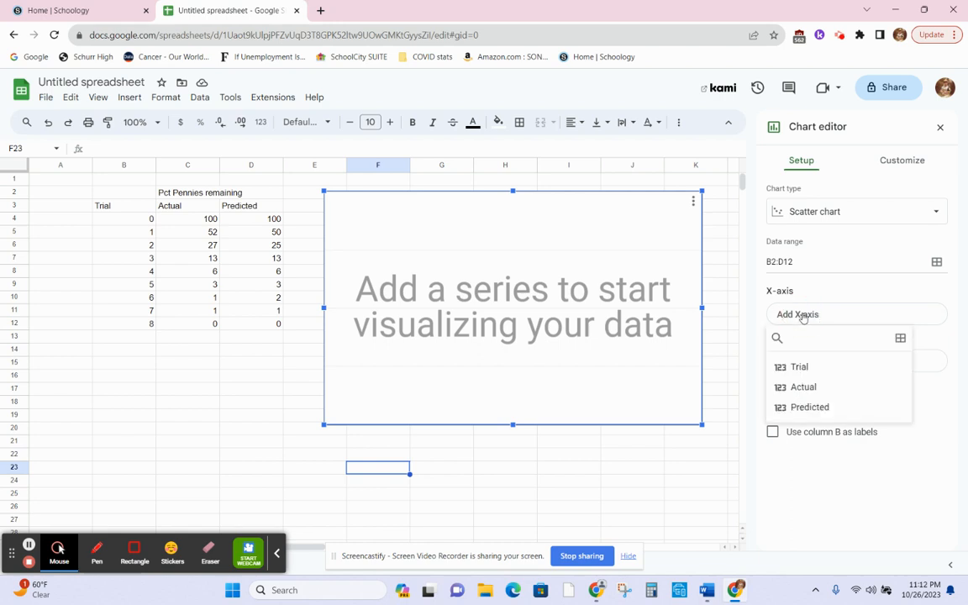
pyautogui.click(900, 339)
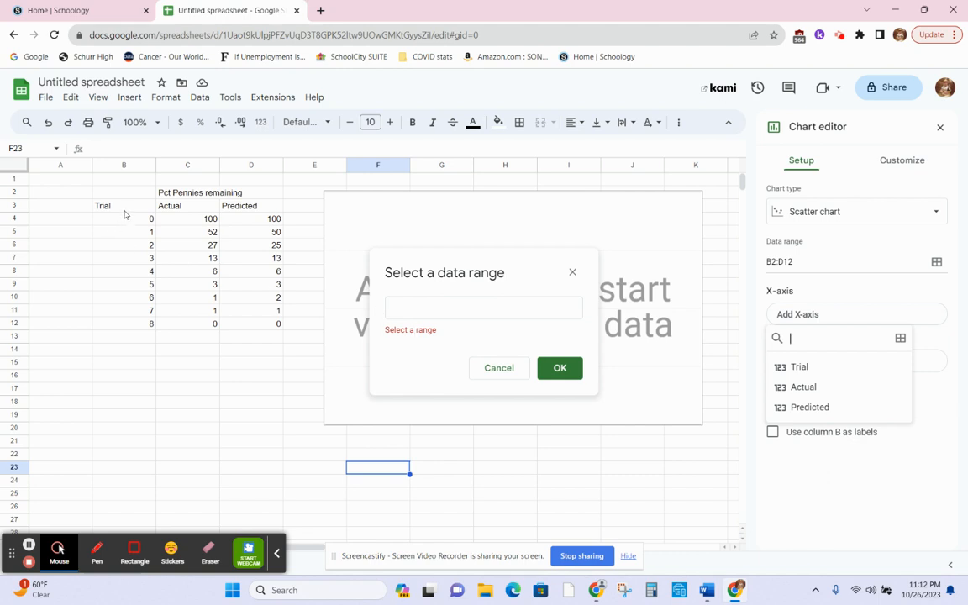
pyautogui.moveTo(128, 221); pyautogui.dragTo(128, 321)
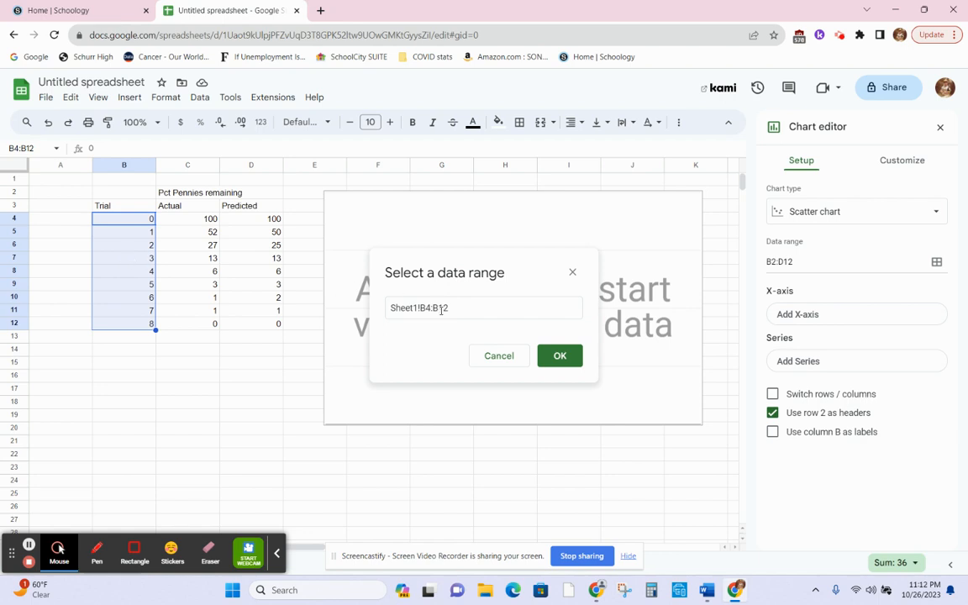
pyautogui.click(564, 356)
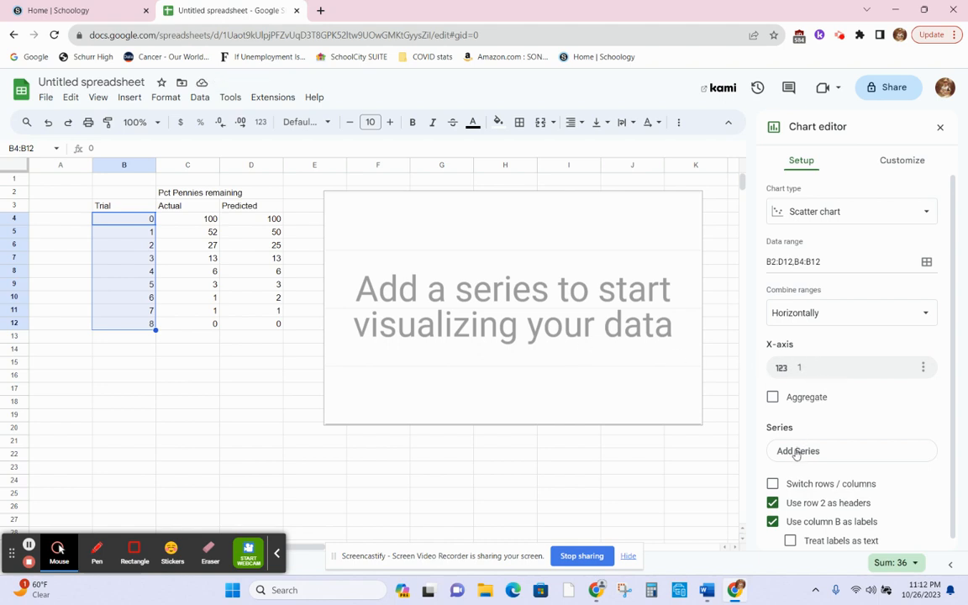
# - Add the actual percentages in C4:C12 as a series of the scatter chart
pyautogui.scroll(-1, 882, 404)
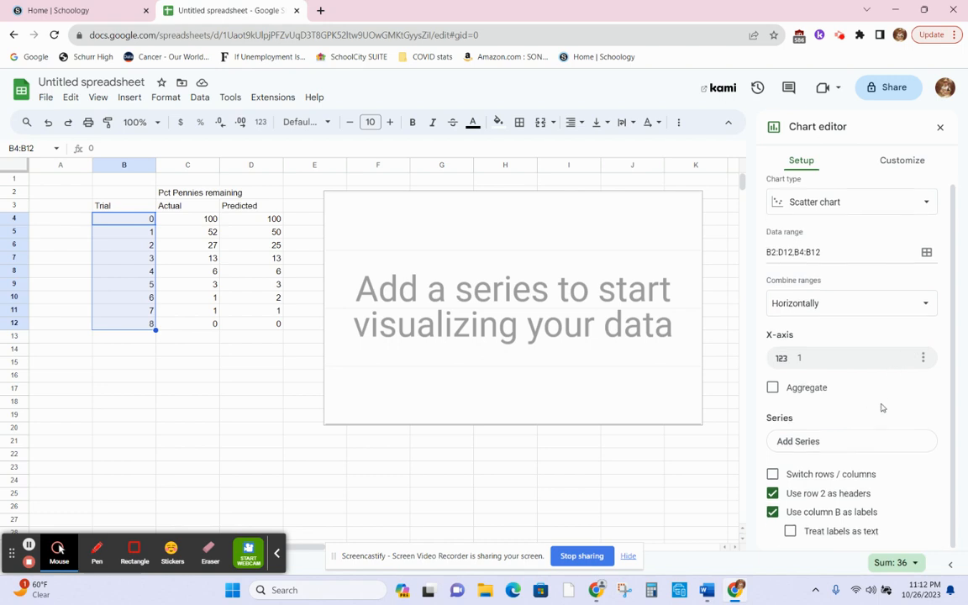
pyautogui.click(804, 442)
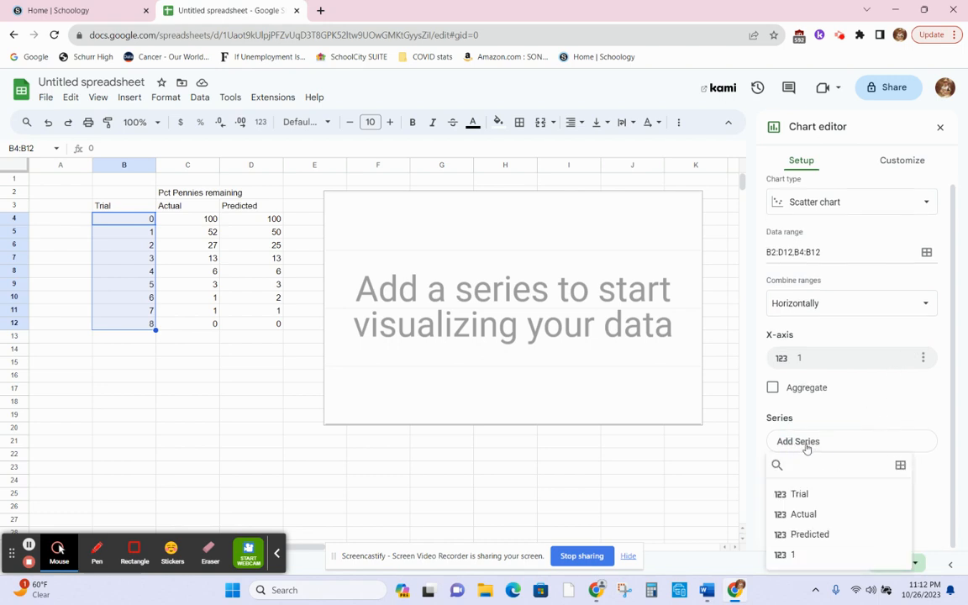
pyautogui.click(900, 468)
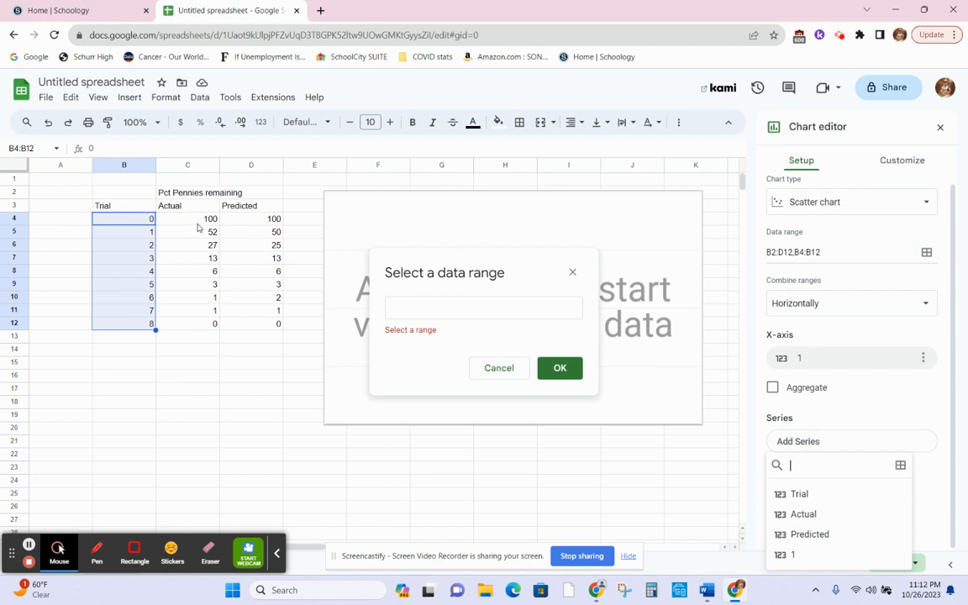
pyautogui.moveTo(200, 221); pyautogui.dragTo(201, 325)
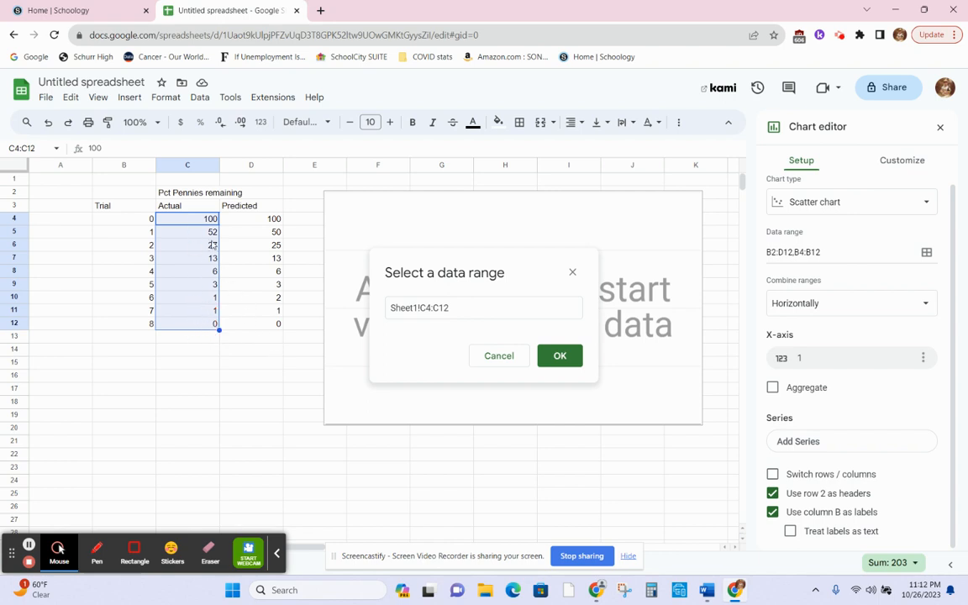
pyautogui.click(558, 360)
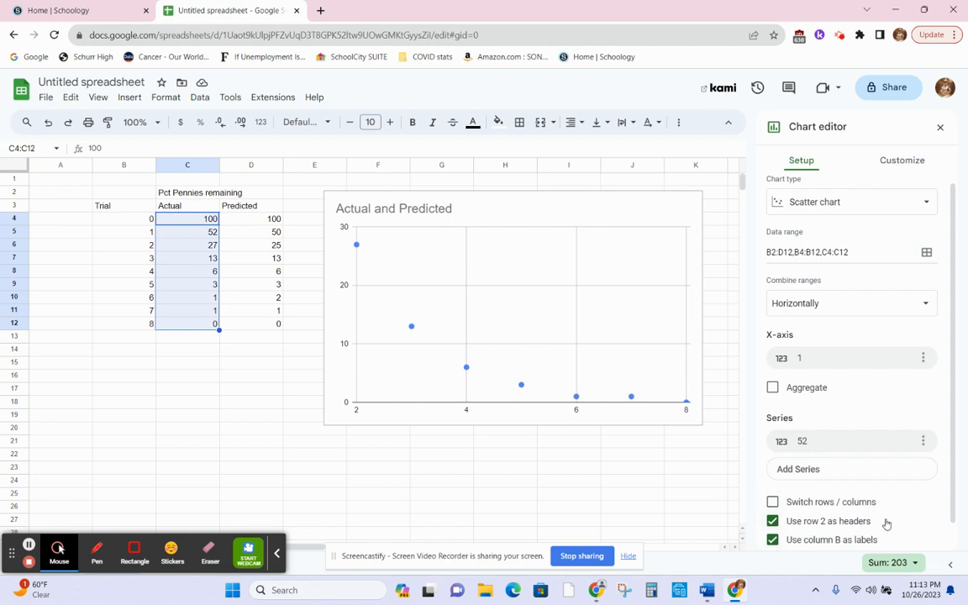
# - Turn off the use of row 2 as headers, and switch column B as labels off and back on
pyautogui.scroll(-1, 801, 517)
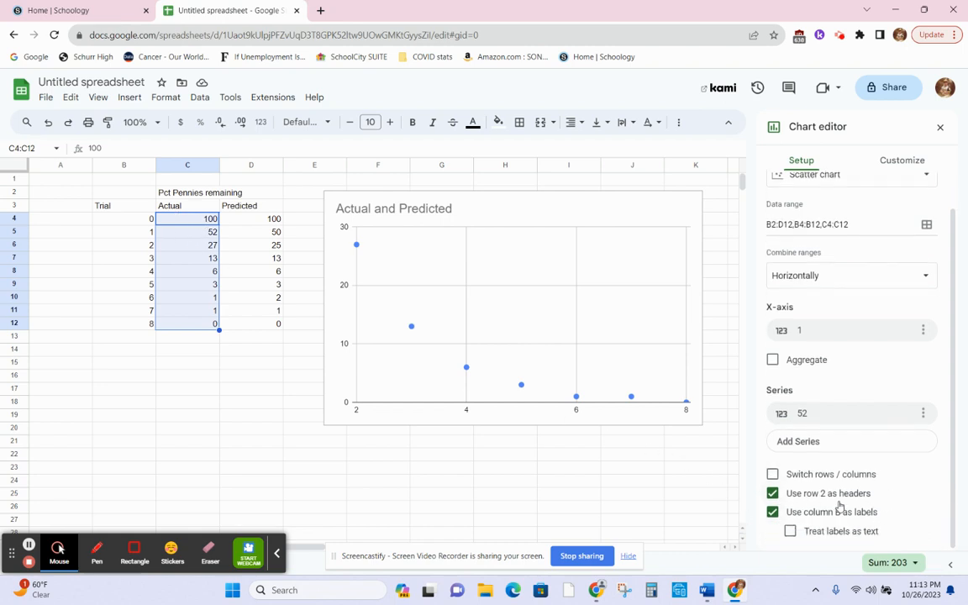
pyautogui.click(773, 494)
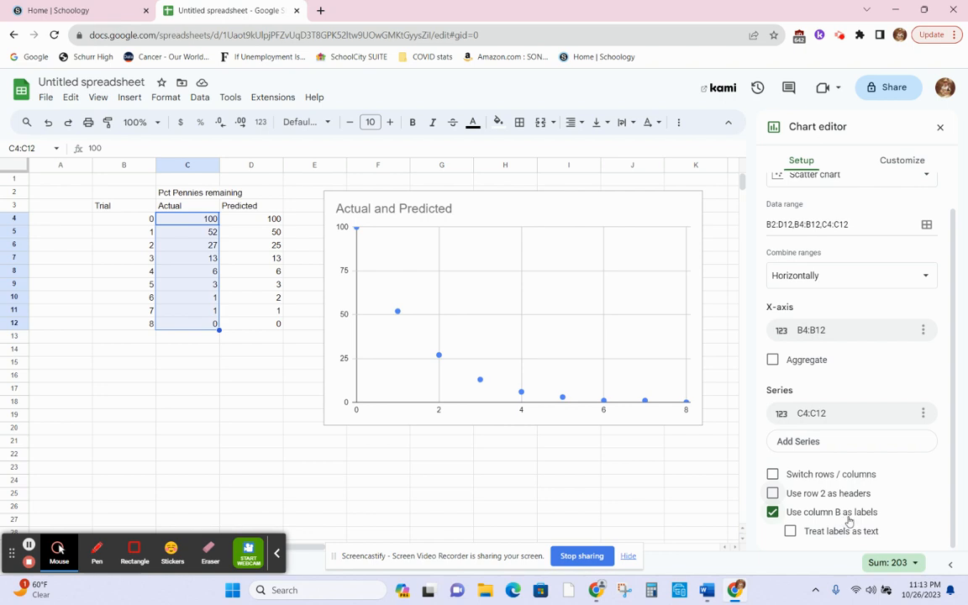
pyautogui.click(773, 512)
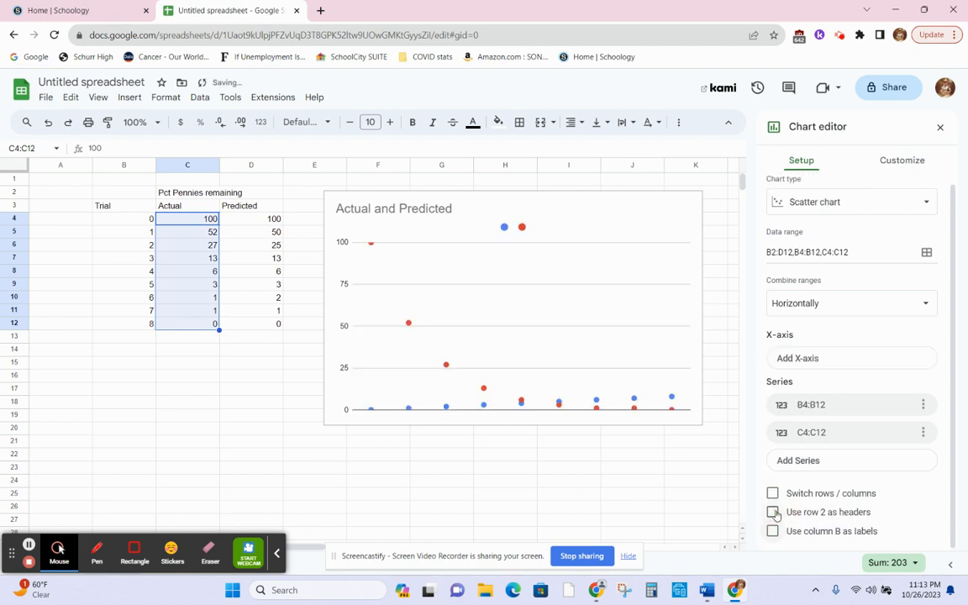
pyautogui.click(773, 514)
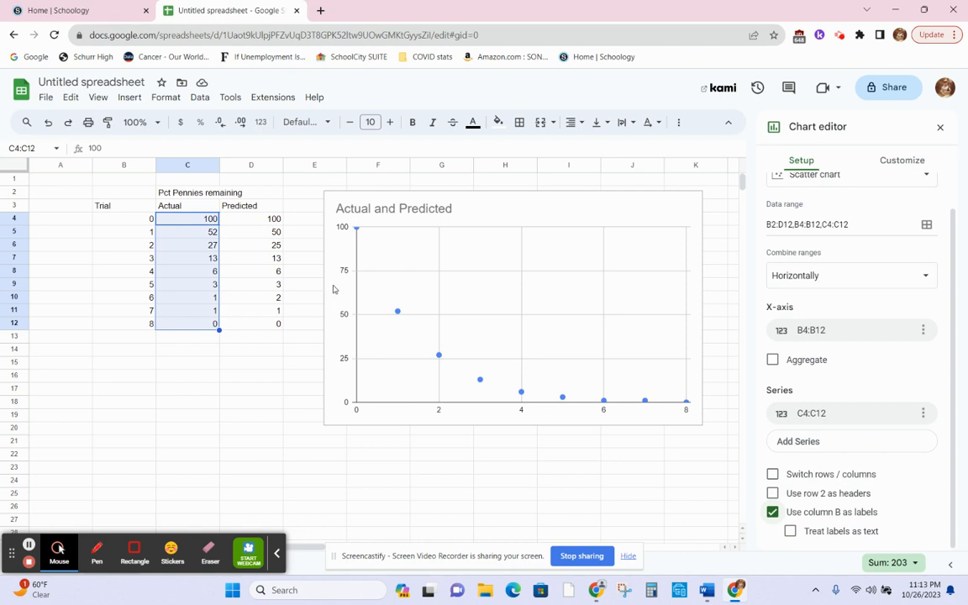
# - Add the predicted percentages in D4:D12 as a second series of the scatter chart
pyautogui.click(804, 444)
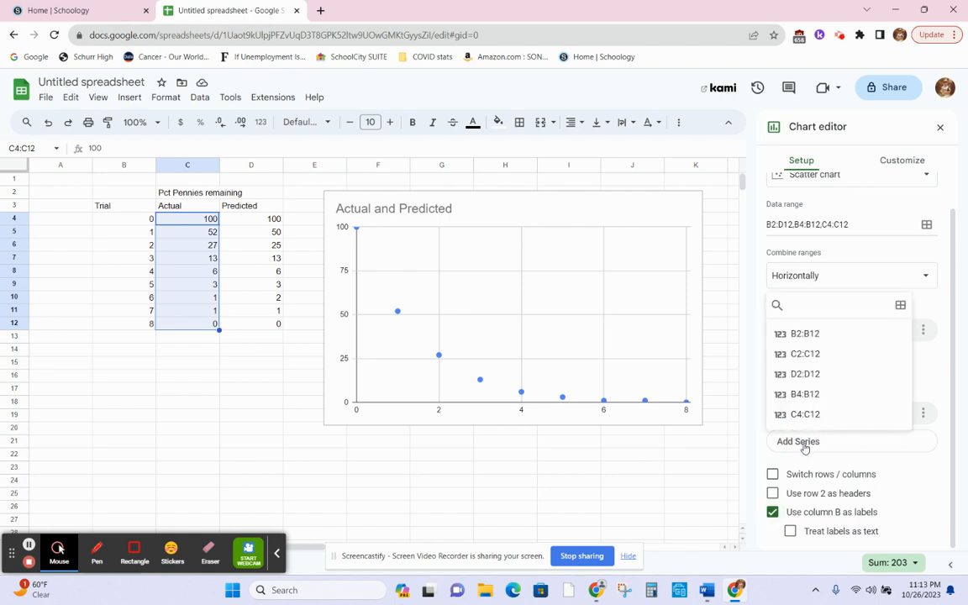
pyautogui.click(900, 306)
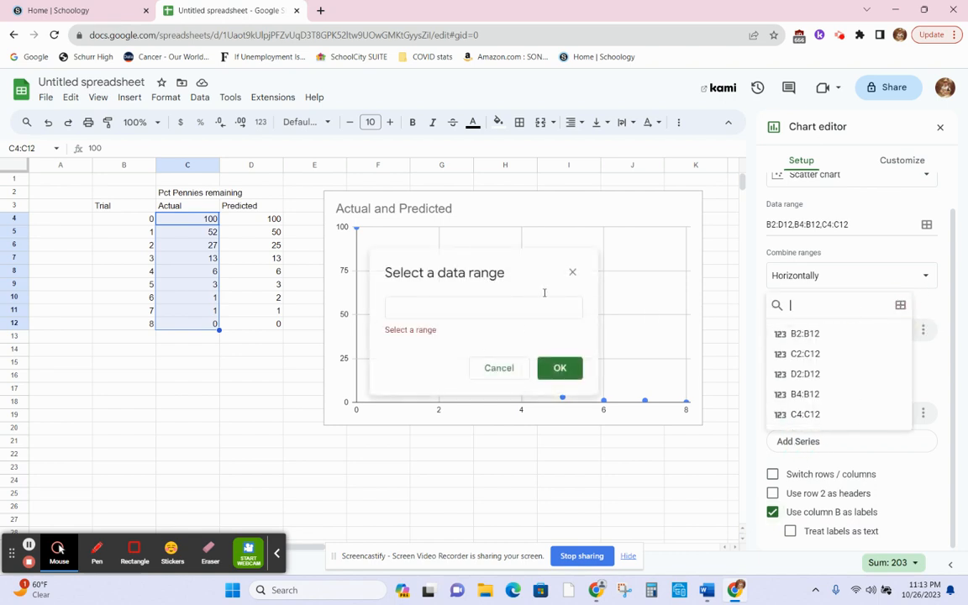
pyautogui.moveTo(250, 220); pyautogui.dragTo(258, 328)
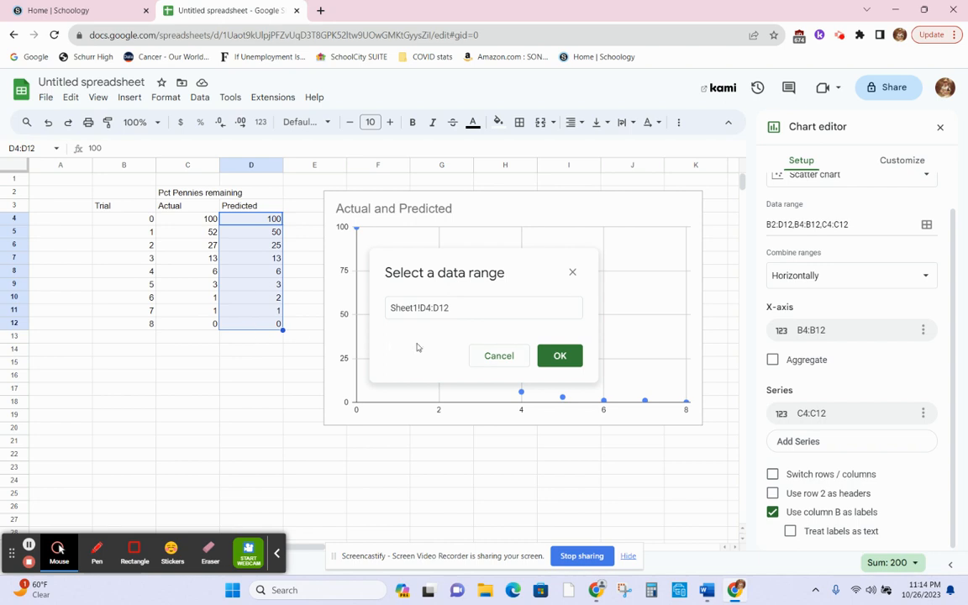
pyautogui.click(563, 359)
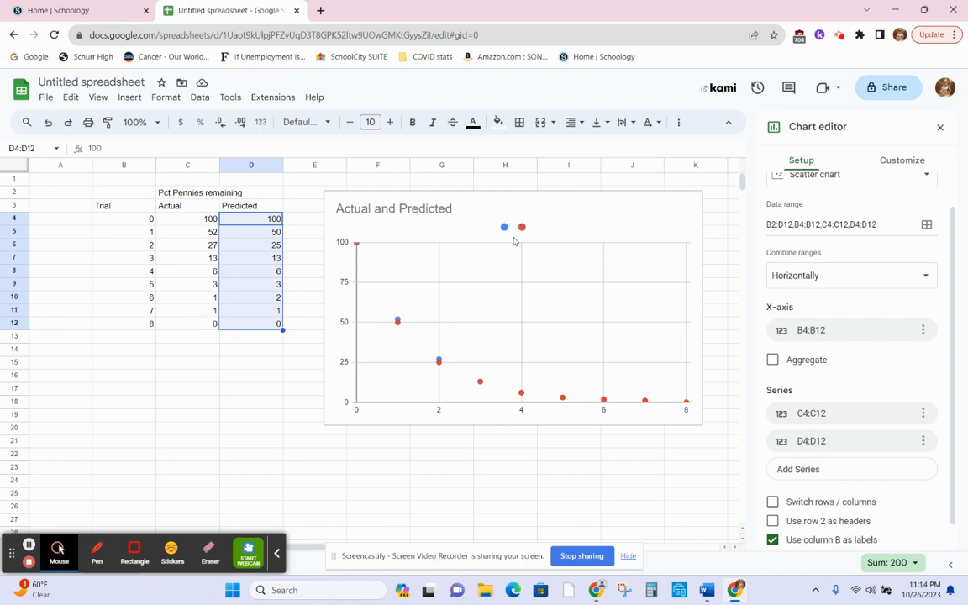
# - Give the scatter chart the horizontal axis title "Trial (half lives)"
pyautogui.moveTo(957, 277)
pyautogui.mouseDown()
pyautogui.moveTo(959, 334)
pyautogui.moveTo(961, 282)
pyautogui.mouseUp()
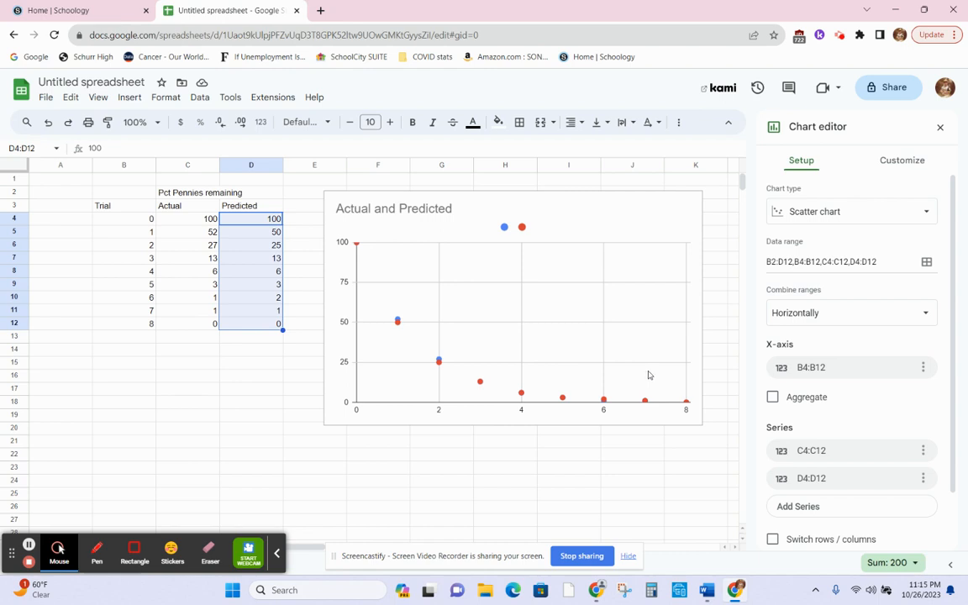
pyautogui.click(891, 166)
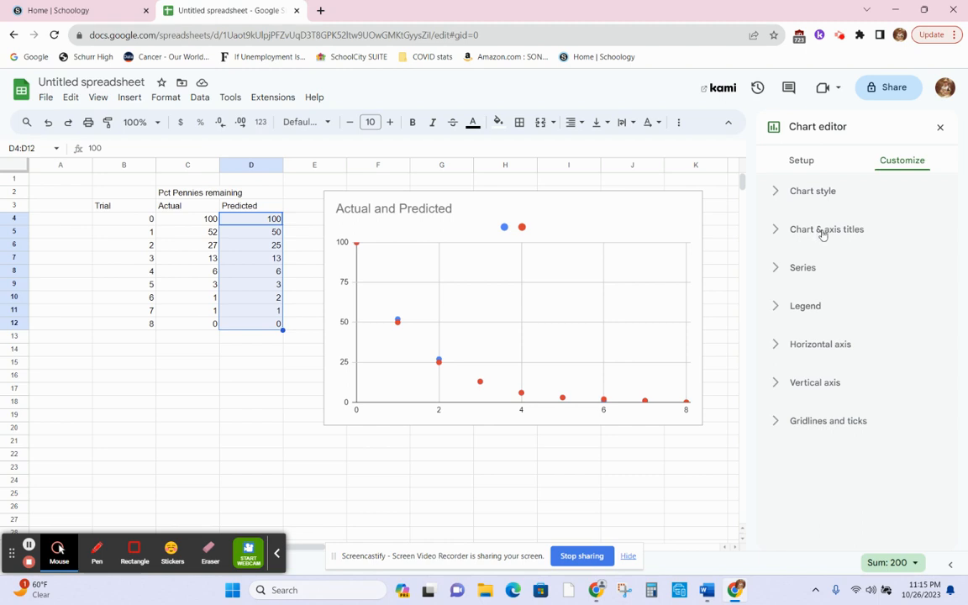
pyautogui.click(823, 230)
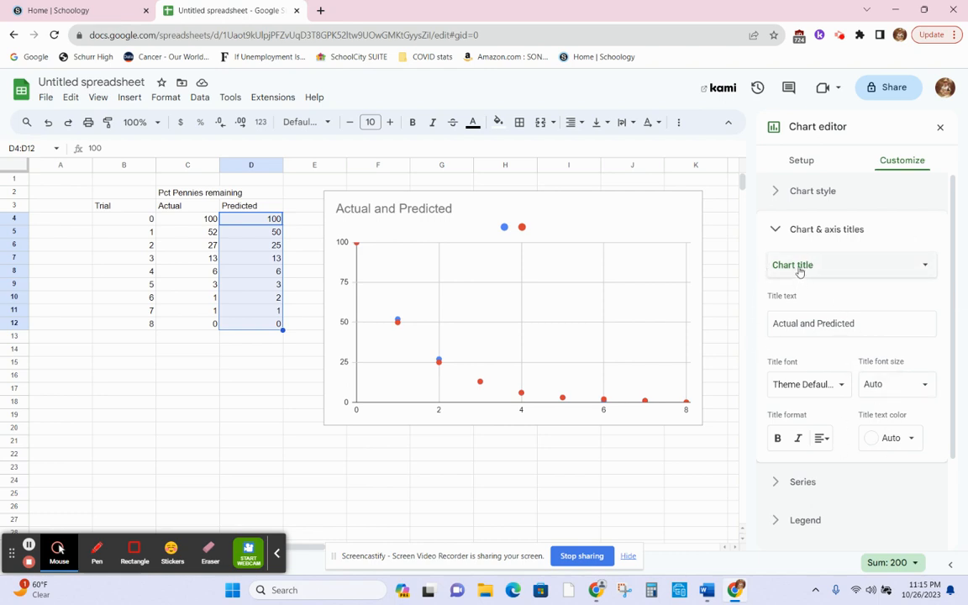
pyautogui.click(912, 266)
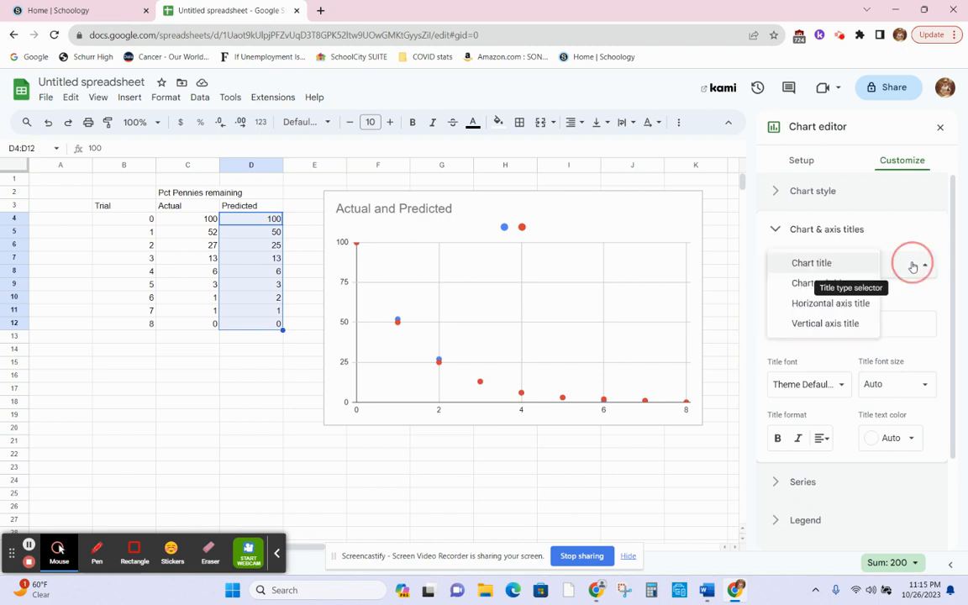
pyautogui.click(857, 304)
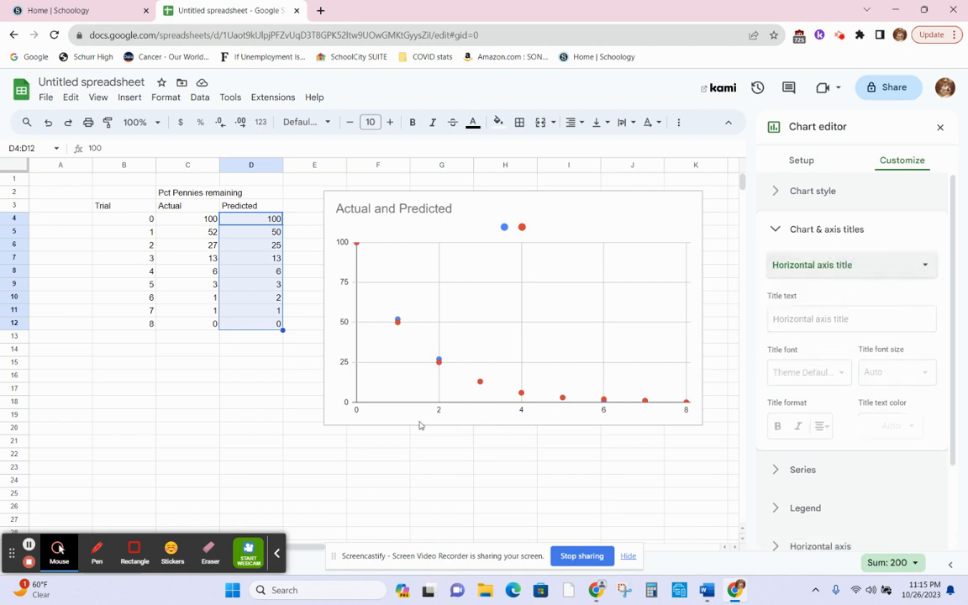
pyautogui.click(815, 327)
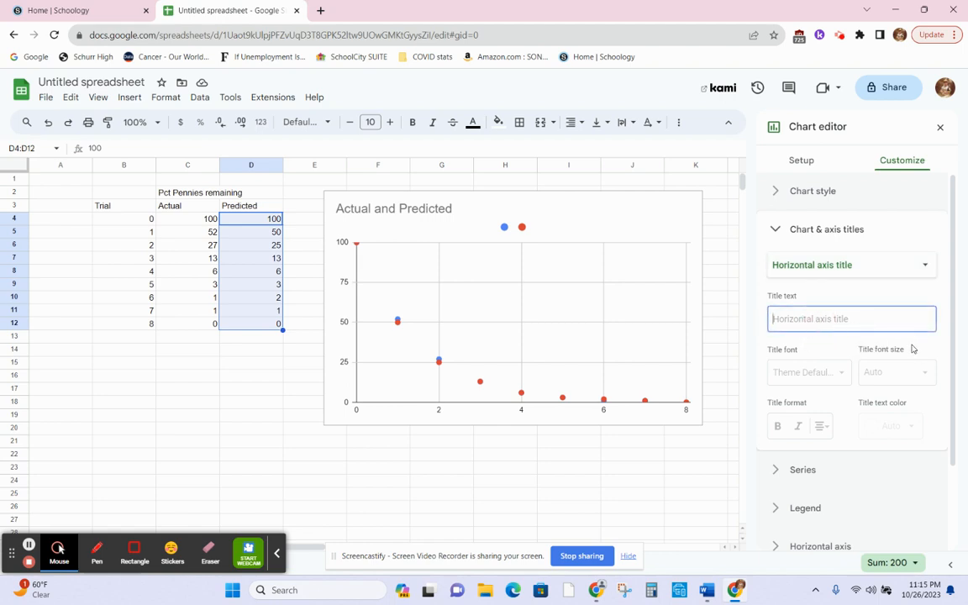
pyautogui.write('Trial (half lives')
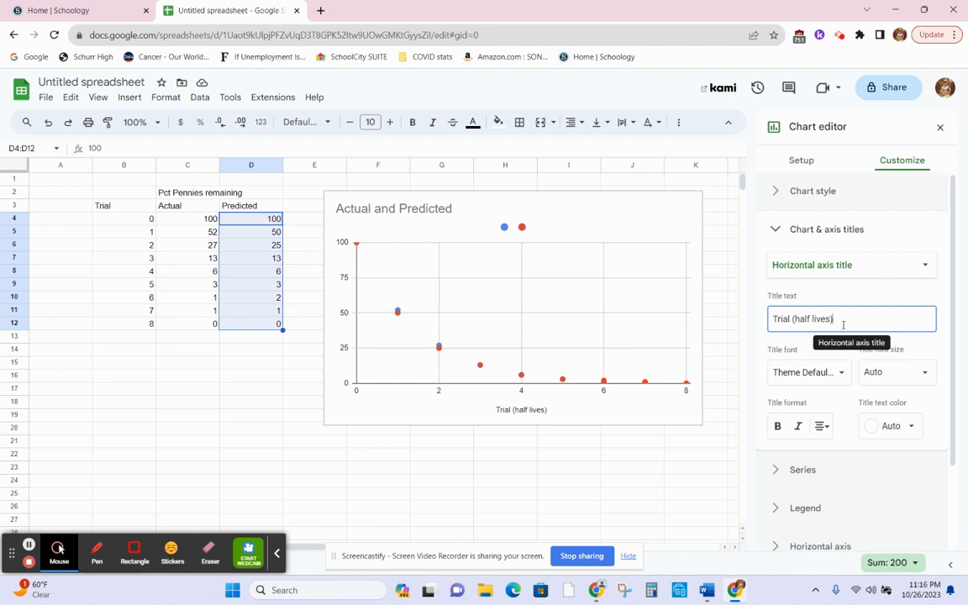
# - Give the scatter chart the vertical axis title "Pct pennies remaining"
pyautogui.click(846, 263)
pyautogui.click(845, 283)
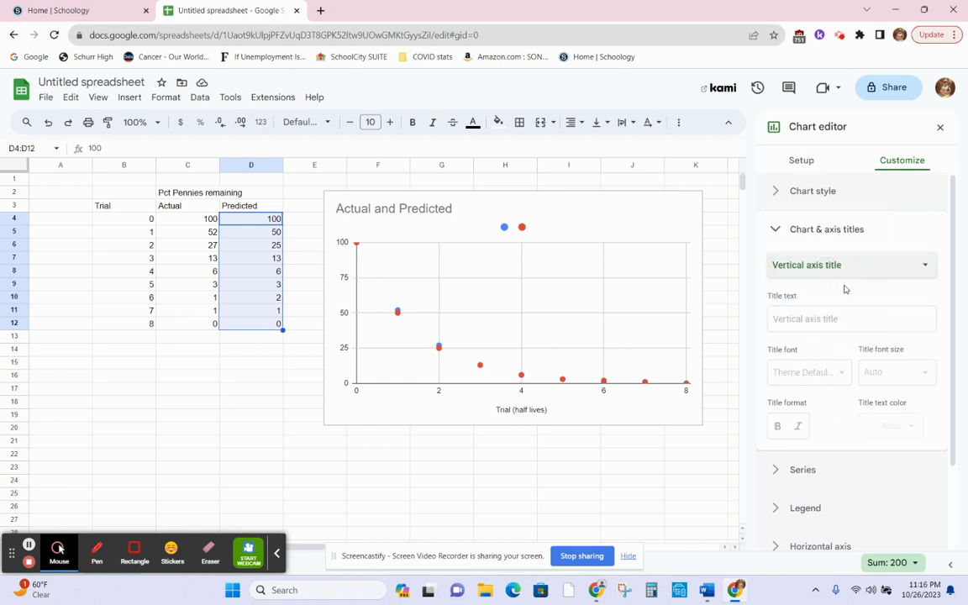
pyautogui.click(832, 319)
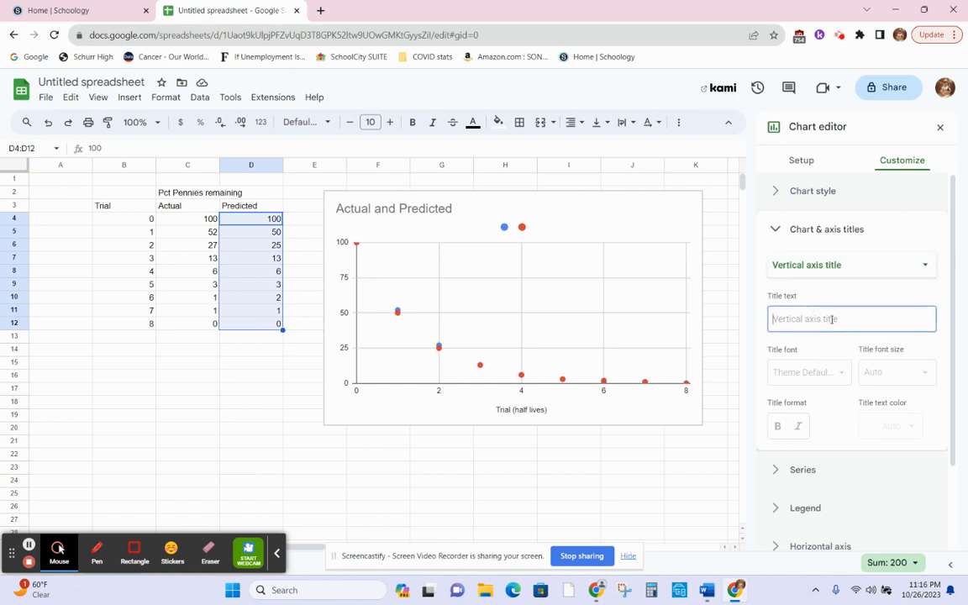
pyautogui.write('Pct')
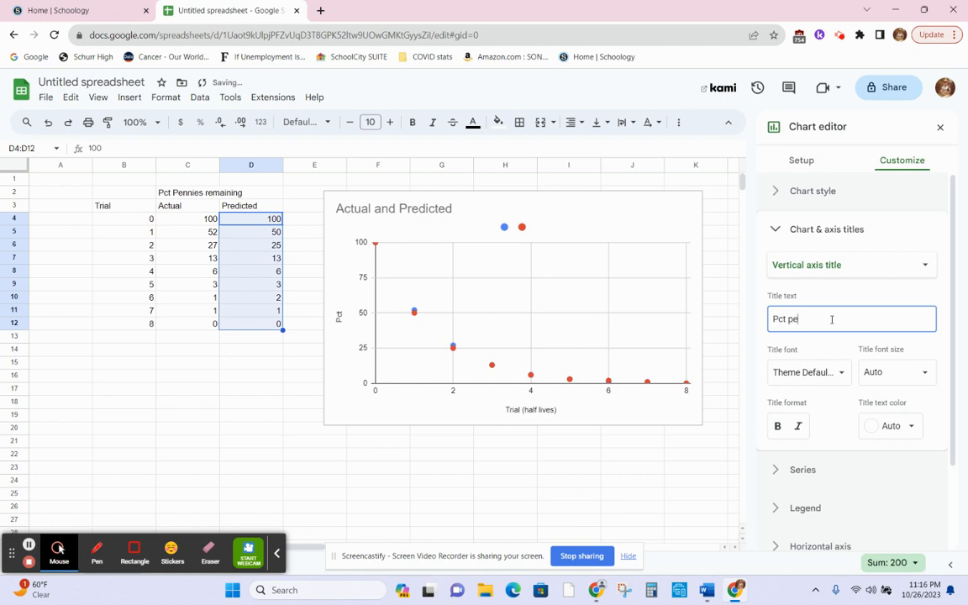
pyautogui.write(' pennies remaining')
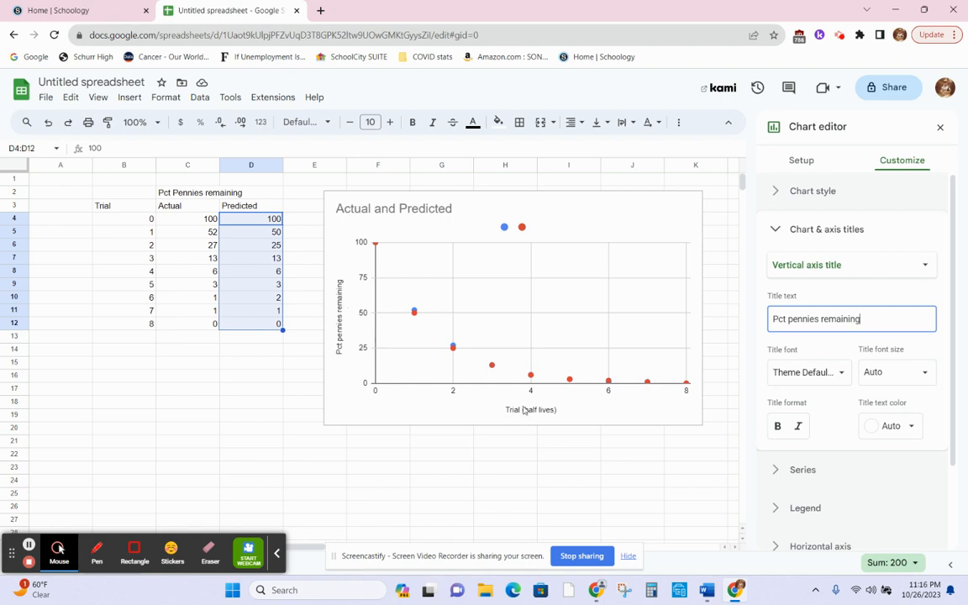
# - Change the chart title to "Pct. Pennies Remaining vs. Trials" and center it above the chart
pyautogui.click(871, 267)
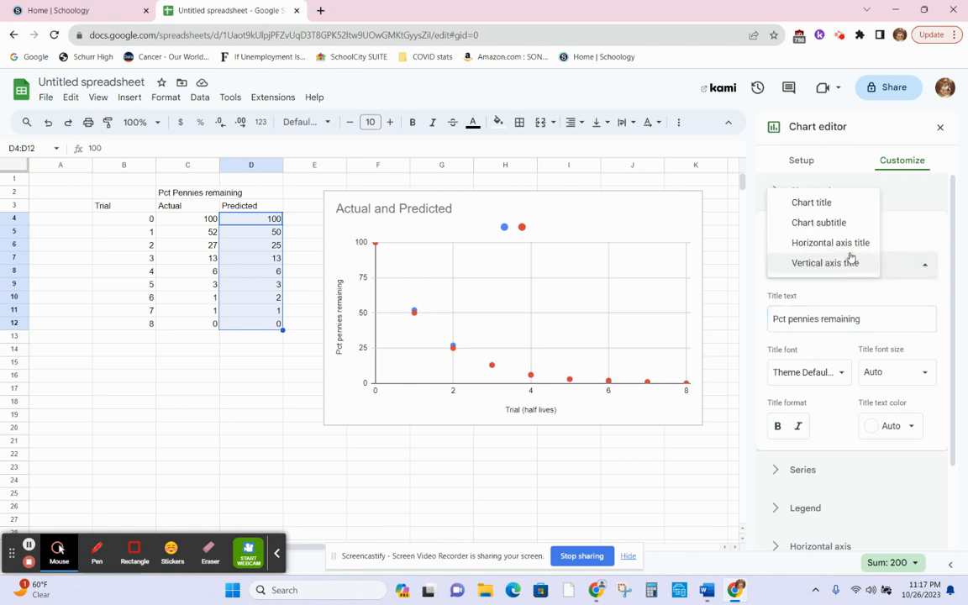
pyautogui.click(839, 210)
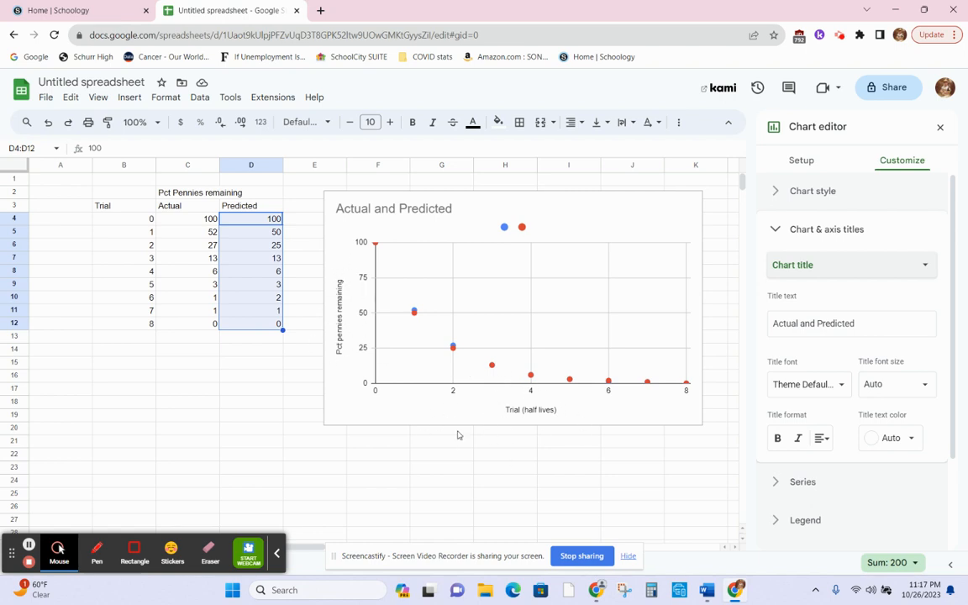
pyautogui.moveTo(870, 324); pyautogui.dragTo(770, 326)
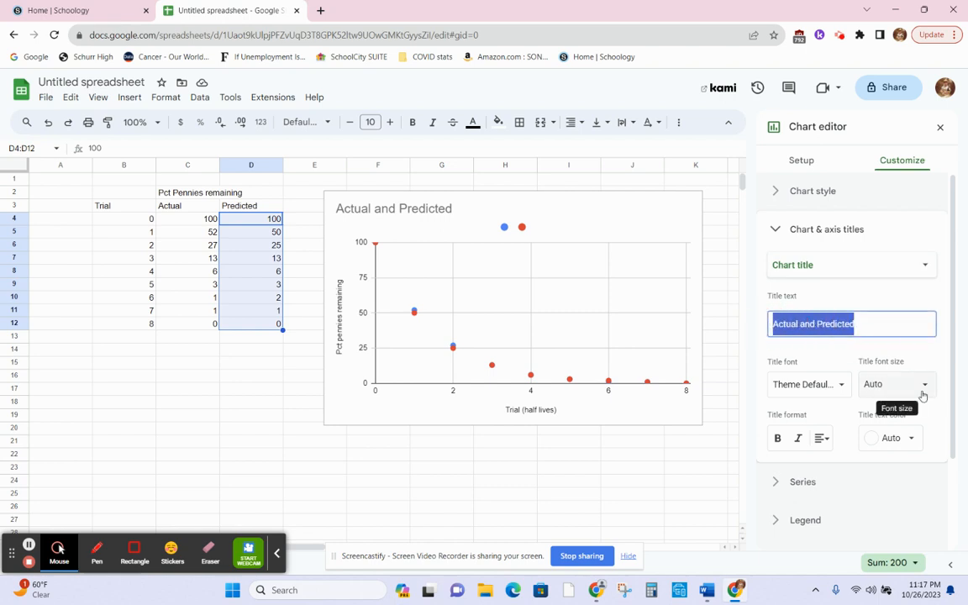
pyautogui.write('Pct')
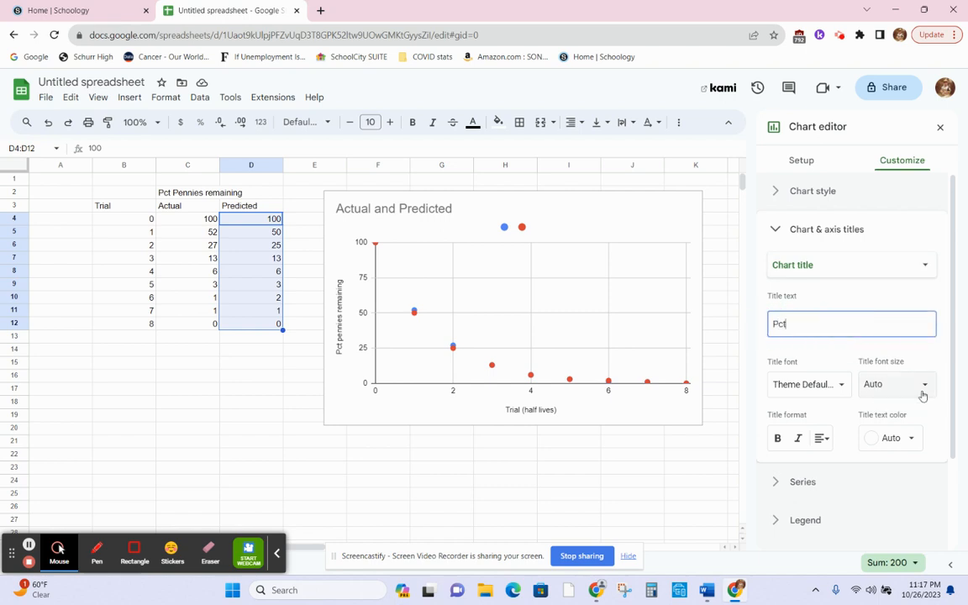
pyautogui.write('.')
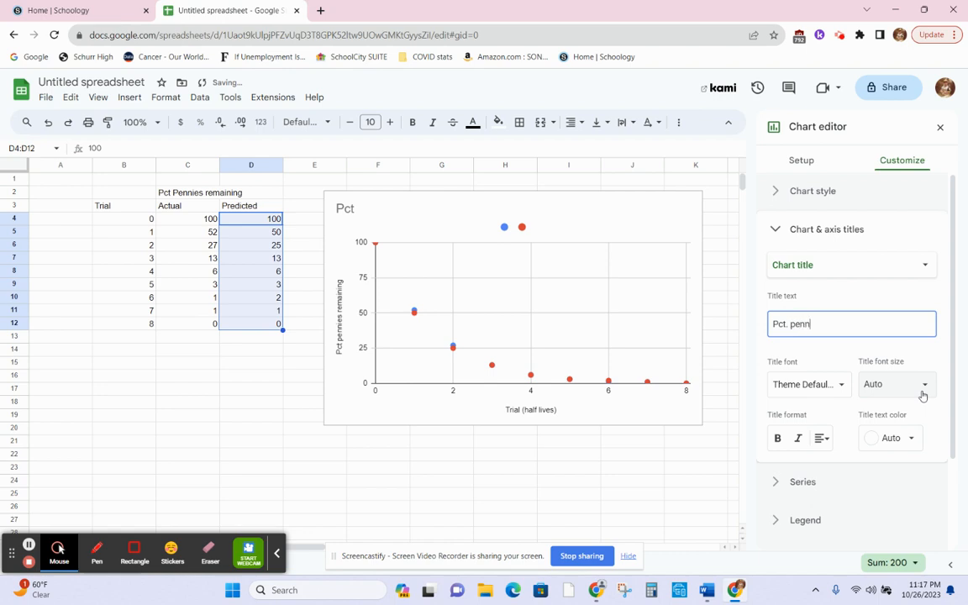
pyautogui.write(' p')
pyautogui.press('BackSpace')
pyautogui.write('Pennies Remaining vs. Trials')
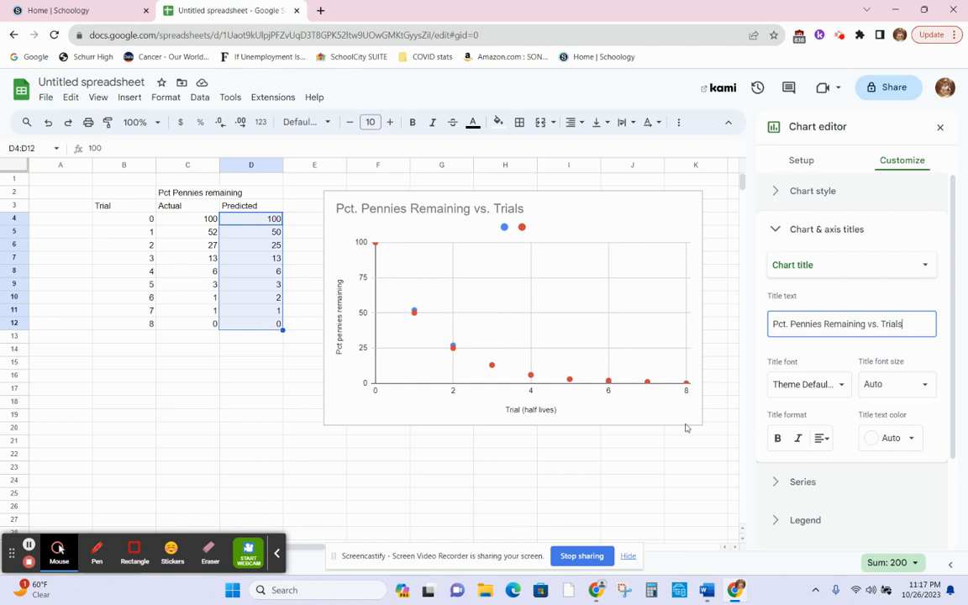
pyautogui.click(820, 438)
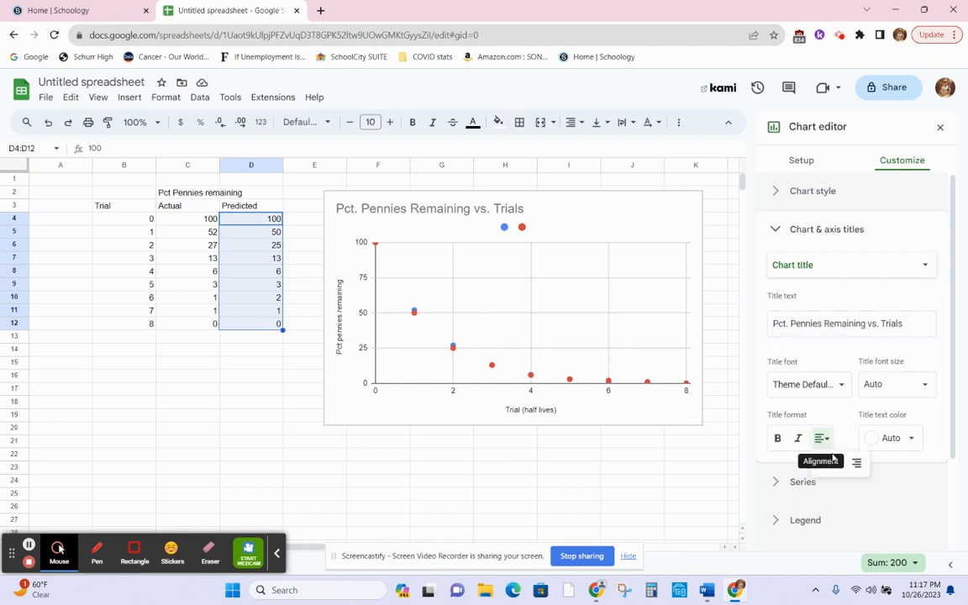
pyautogui.click(839, 463)
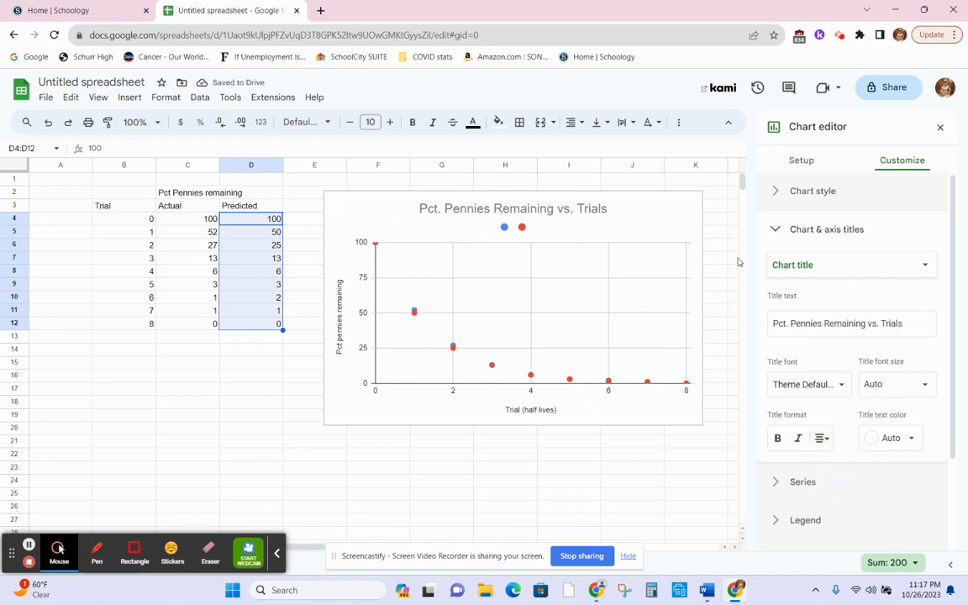
pyautogui.click(773, 229)
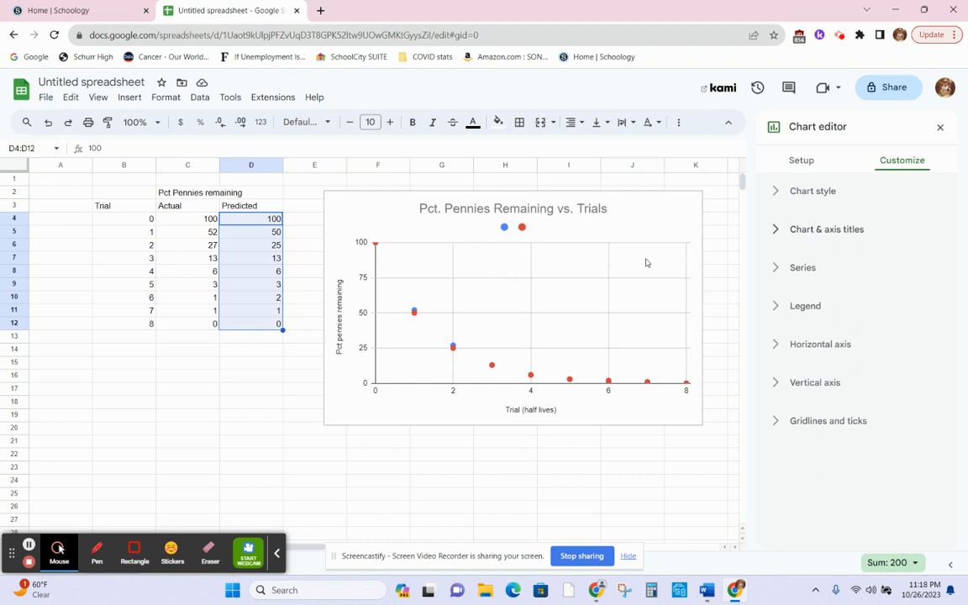
# - Add a trendline to all series of the scatter chart
pyautogui.click(779, 268)
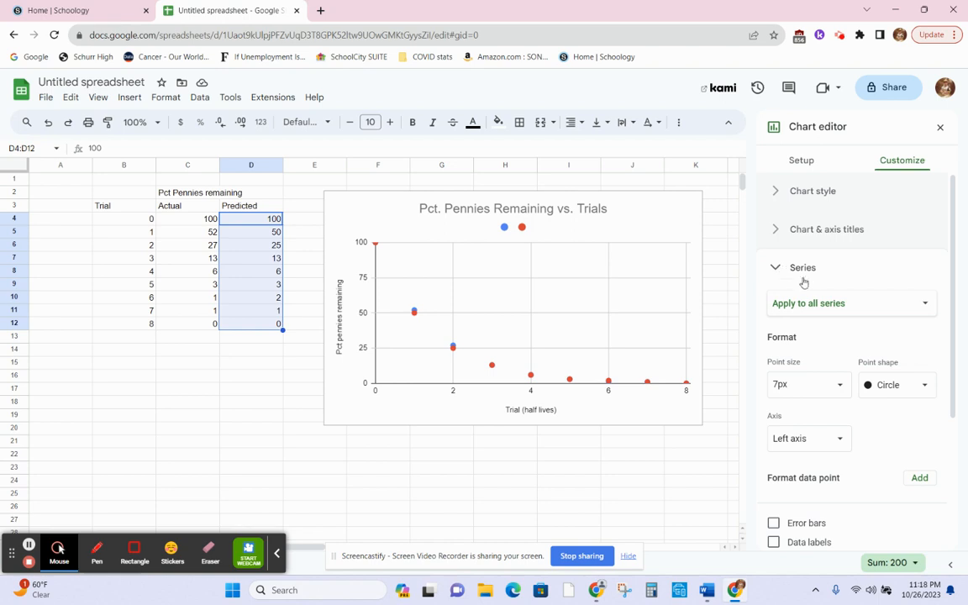
pyautogui.scroll(-1, 804, 316)
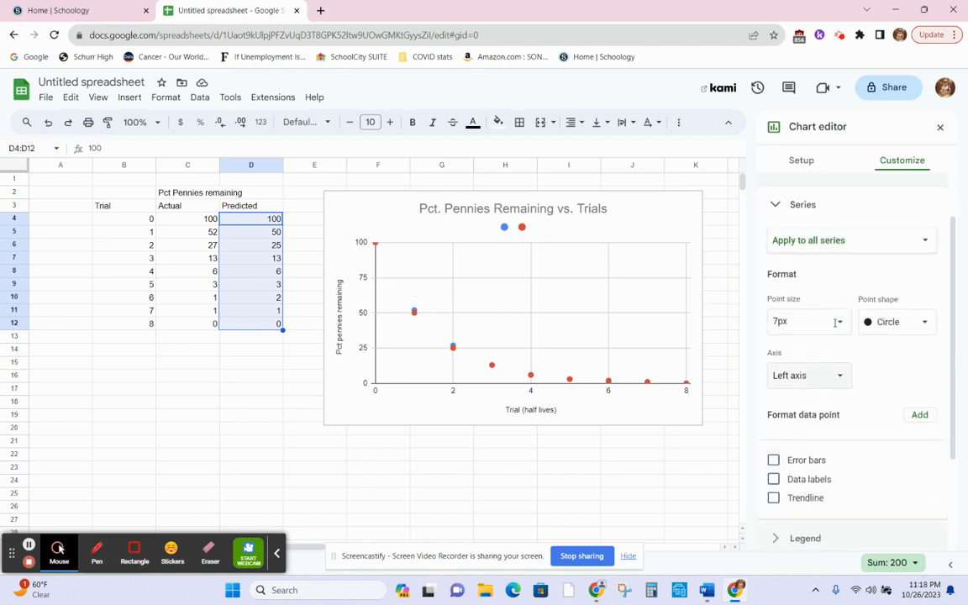
pyautogui.click(831, 244)
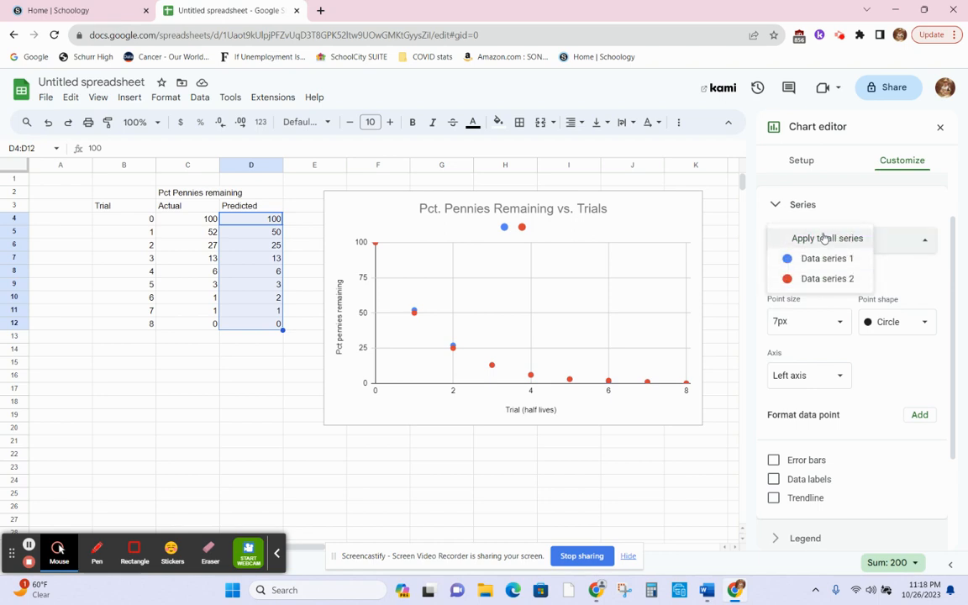
pyautogui.click(824, 239)
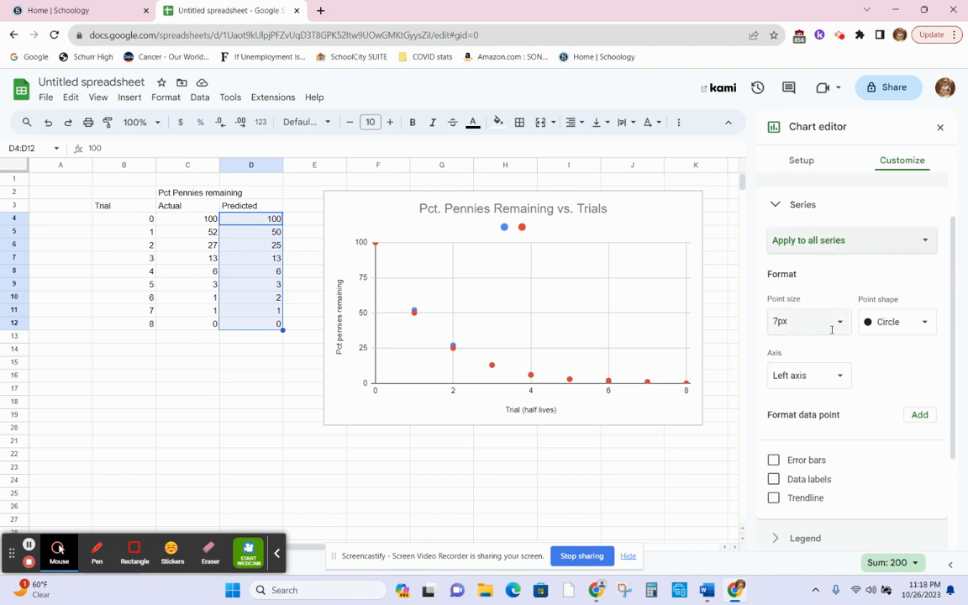
pyautogui.click(773, 498)
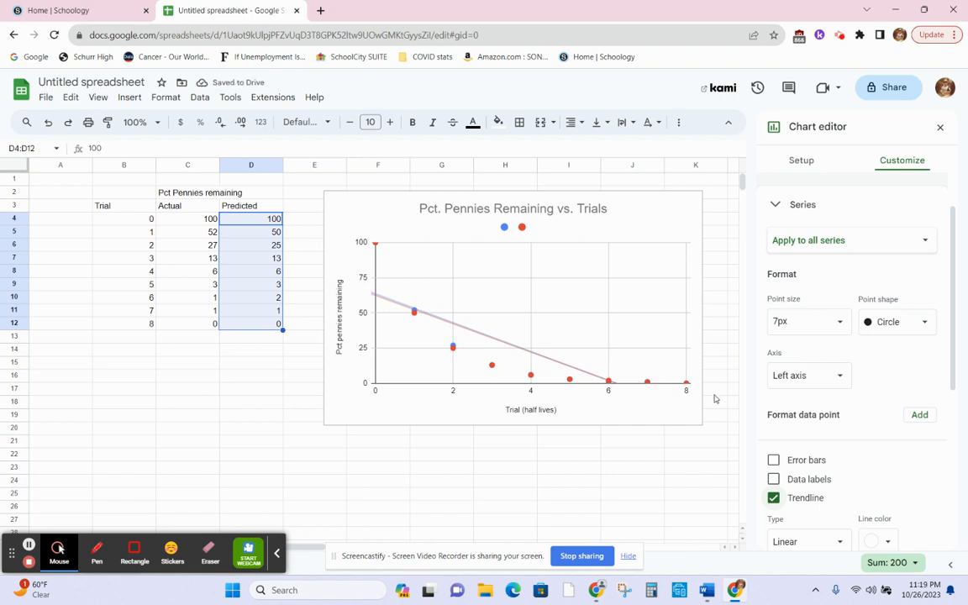
# - Set the trendline type to Exponential for all series
pyautogui.scroll(-3, 713, 397)
pyautogui.scroll(3, 714, 396)
pyautogui.moveTo(955, 343); pyautogui.dragTo(952, 392)
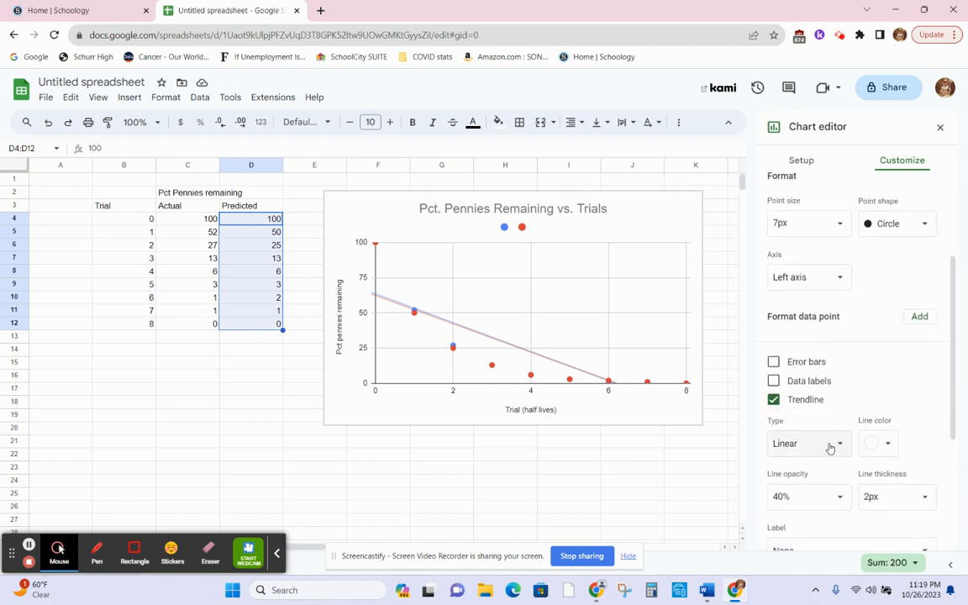
pyautogui.scroll(-2, 953, 417)
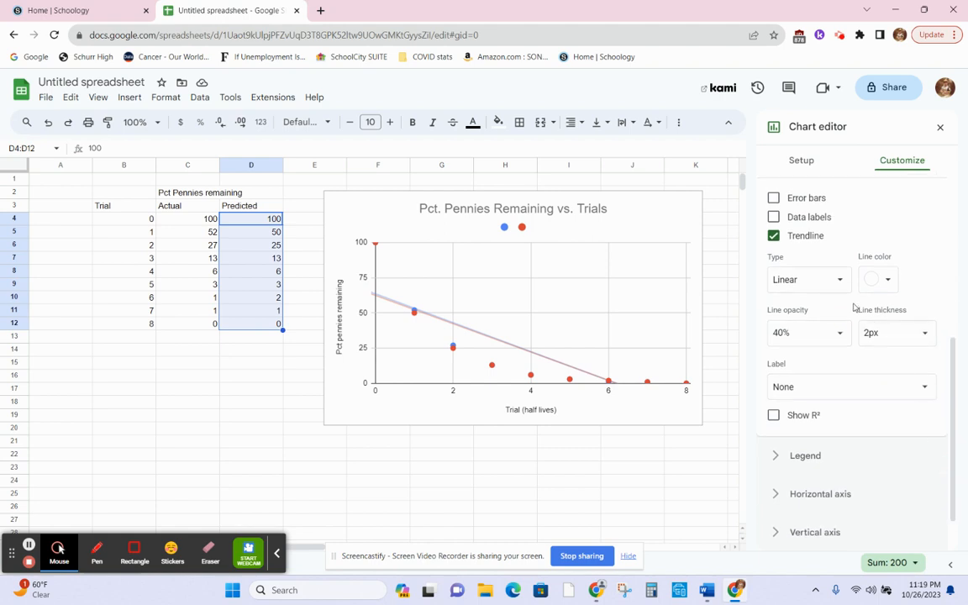
pyautogui.click(835, 280)
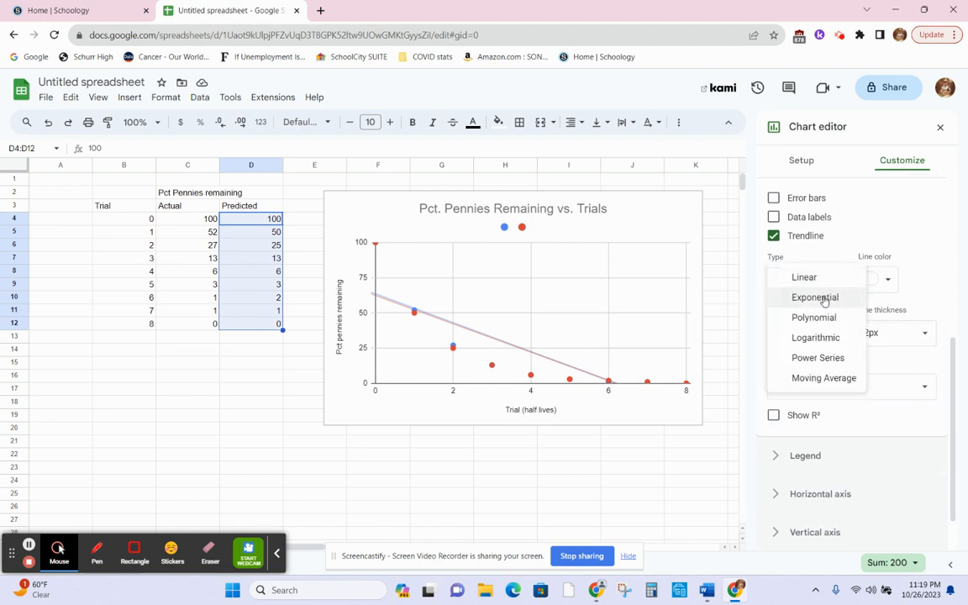
pyautogui.click(823, 298)
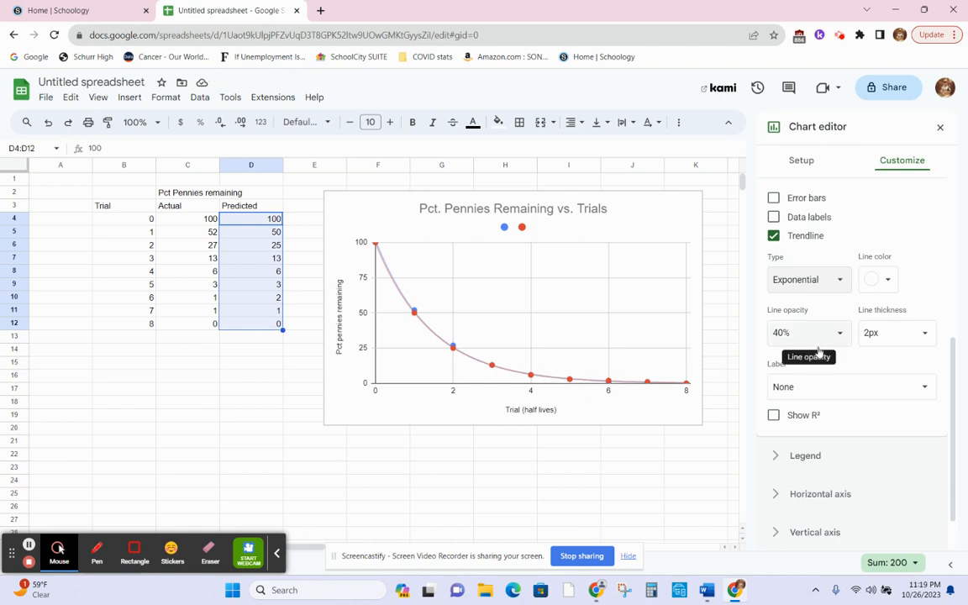
# - Try trendline thicknesses of 8px and 1px, and set the thickness back to 2px
pyautogui.click(925, 335)
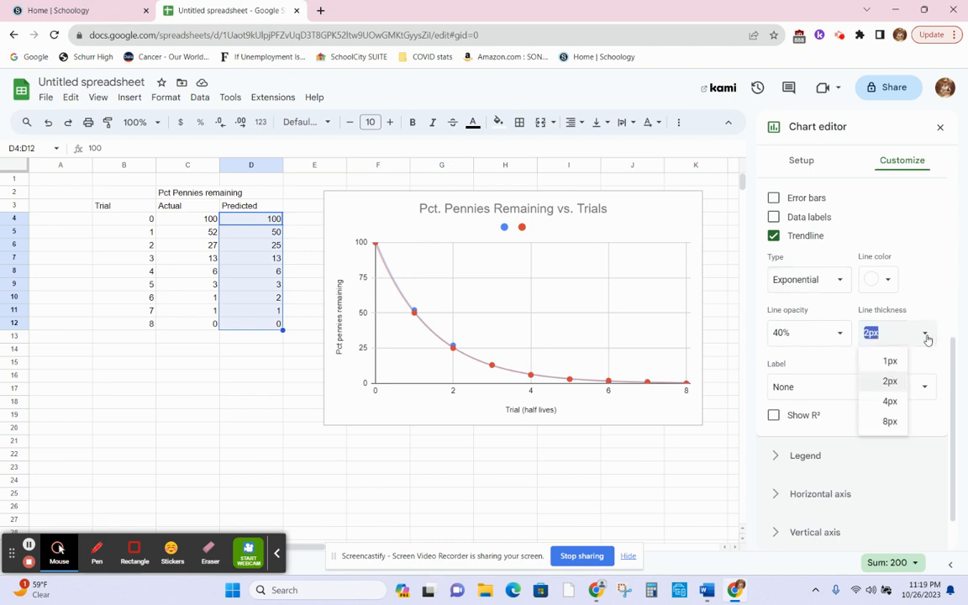
pyautogui.click(896, 423)
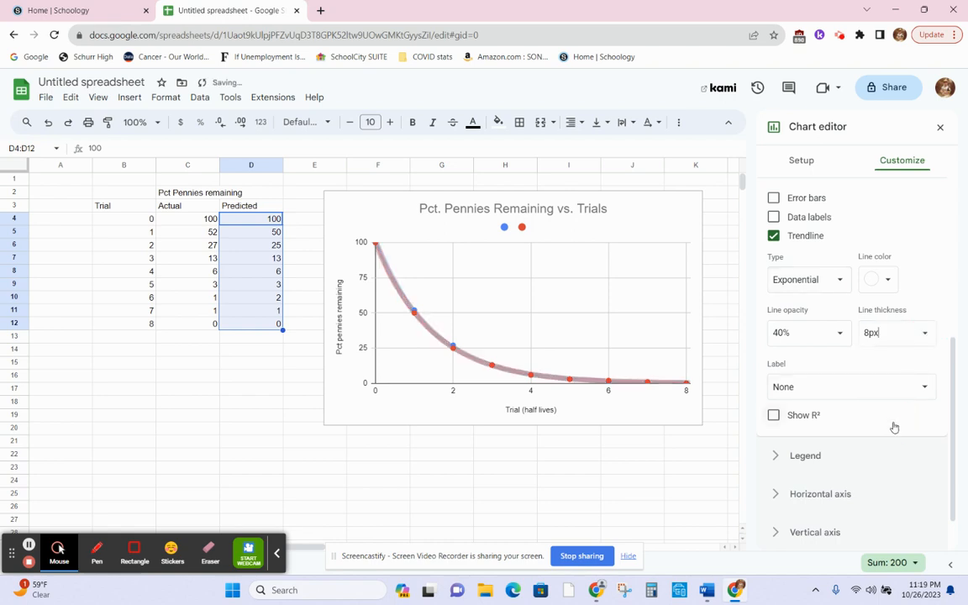
pyautogui.click(922, 333)
pyautogui.click(903, 361)
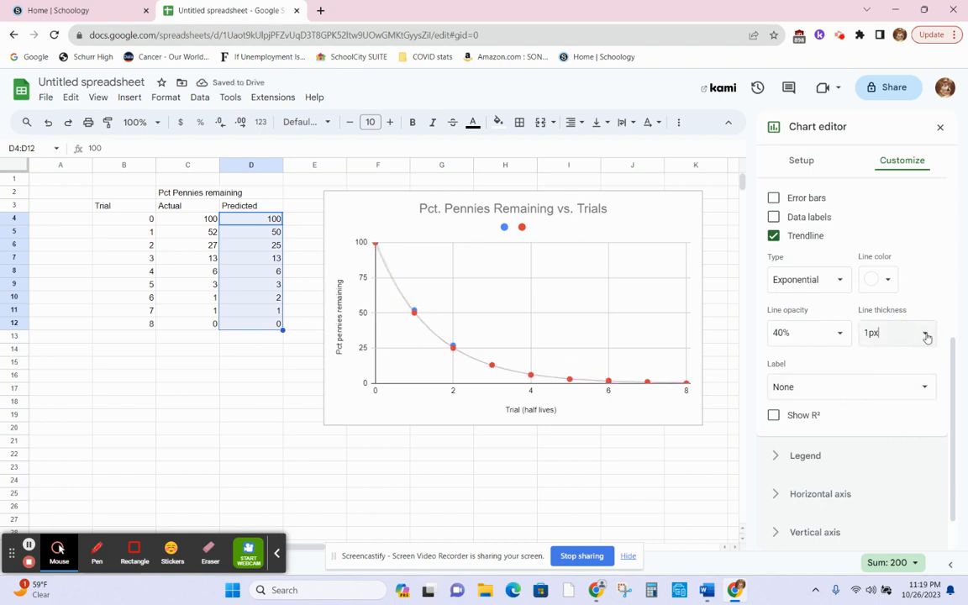
pyautogui.click(925, 333)
pyautogui.click(890, 381)
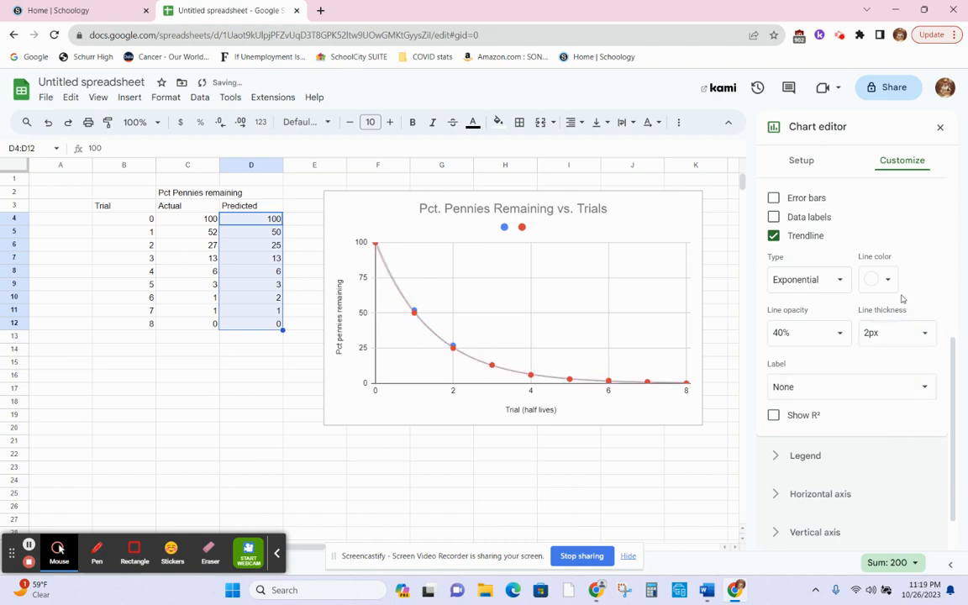
# - Set the line color of the exponential trendlines to the standard blue
pyautogui.click(886, 279)
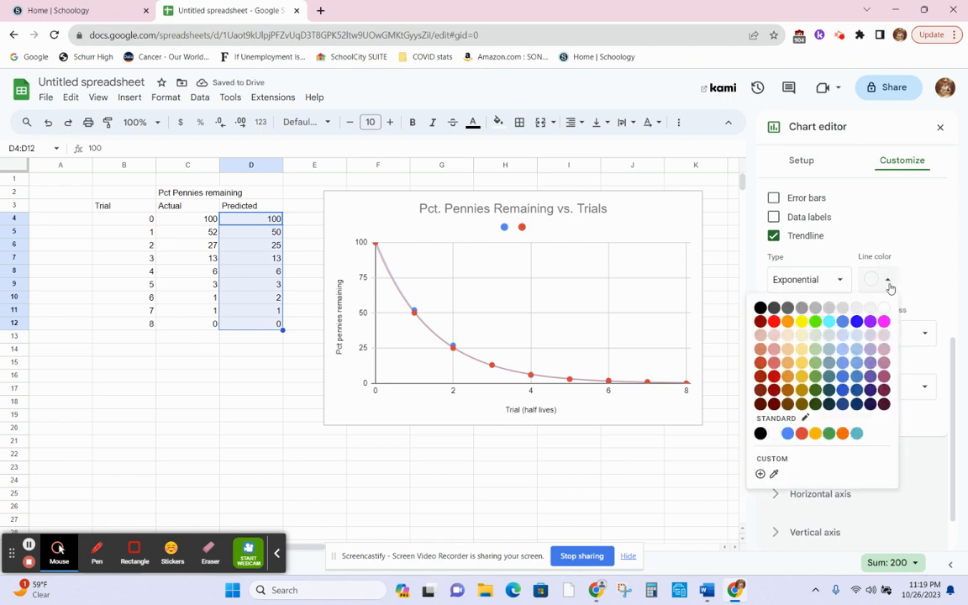
pyautogui.click(787, 434)
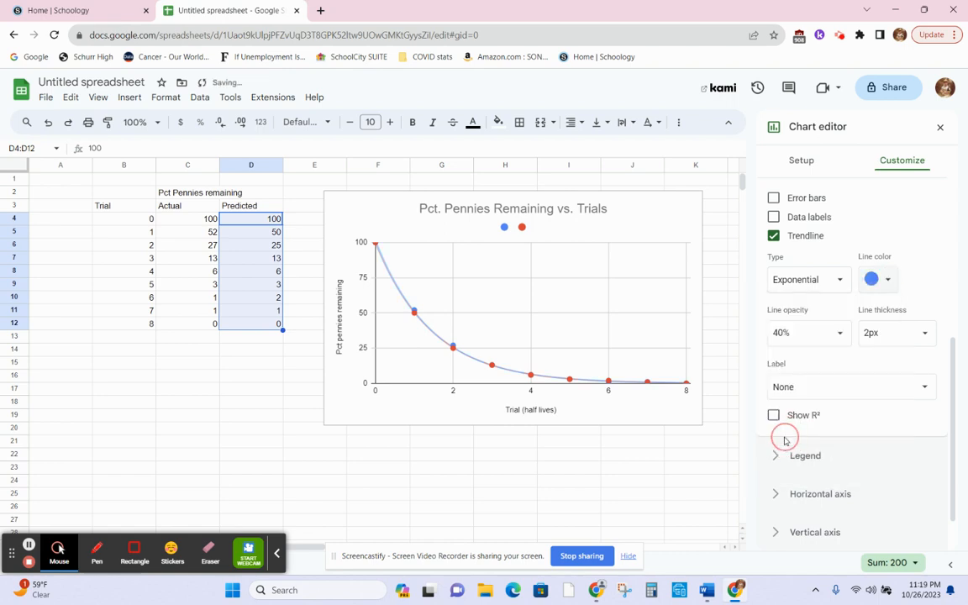
# - Try white as the line color of the exponential trendlines, and set it to gray instead
pyautogui.click(886, 279)
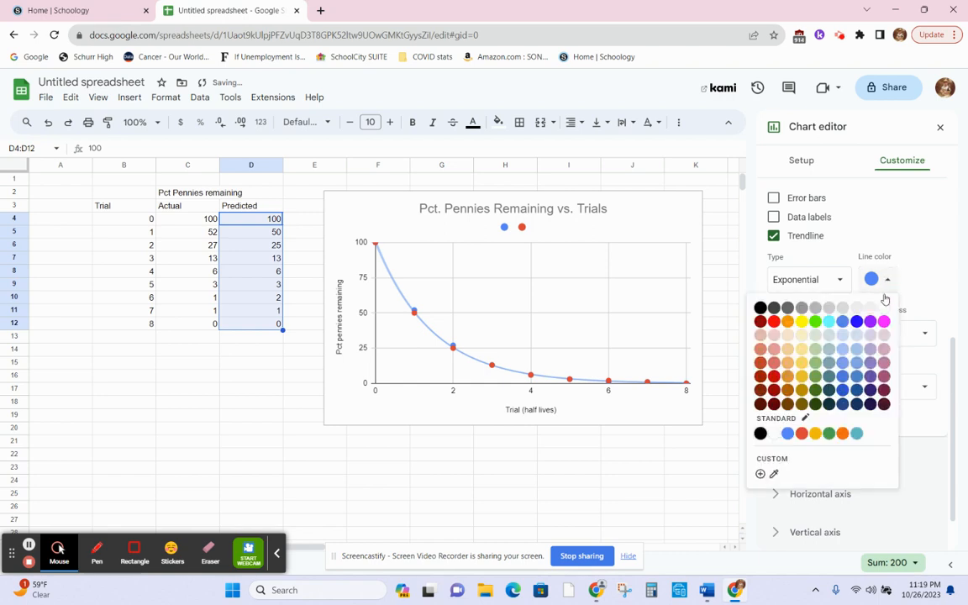
pyautogui.click(774, 433)
pyautogui.click(886, 280)
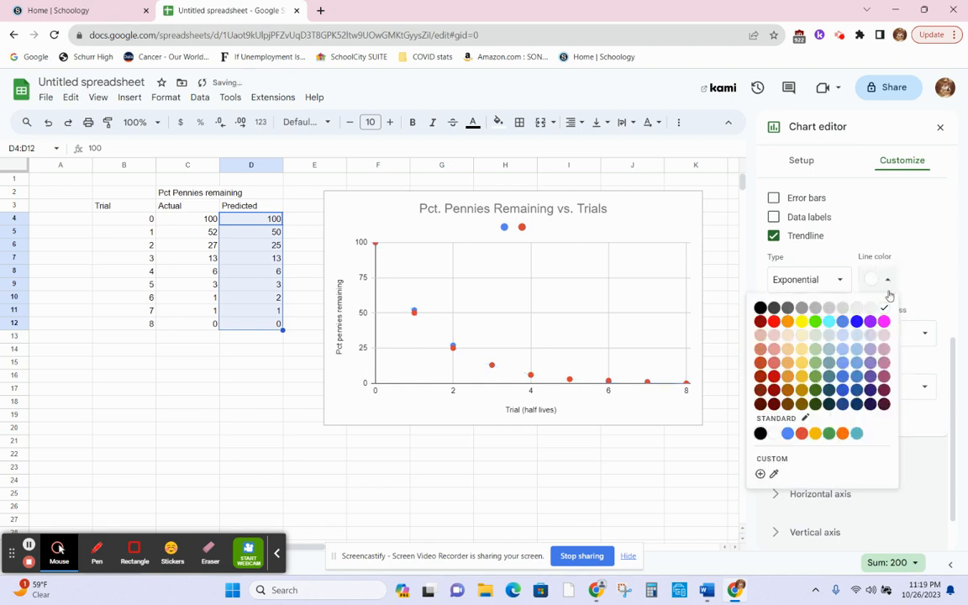
pyautogui.click(829, 308)
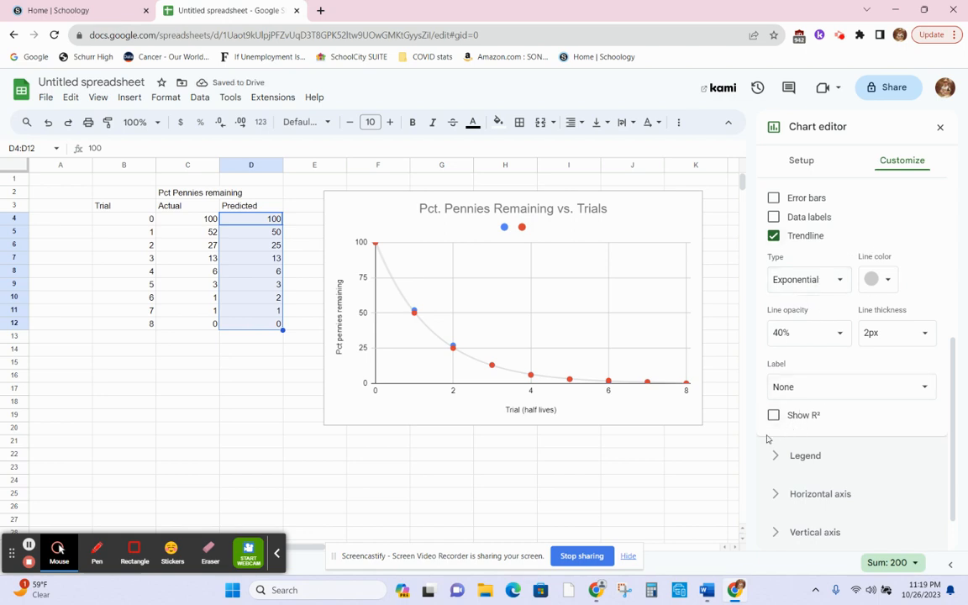
pyautogui.scroll(2, 847, 318)
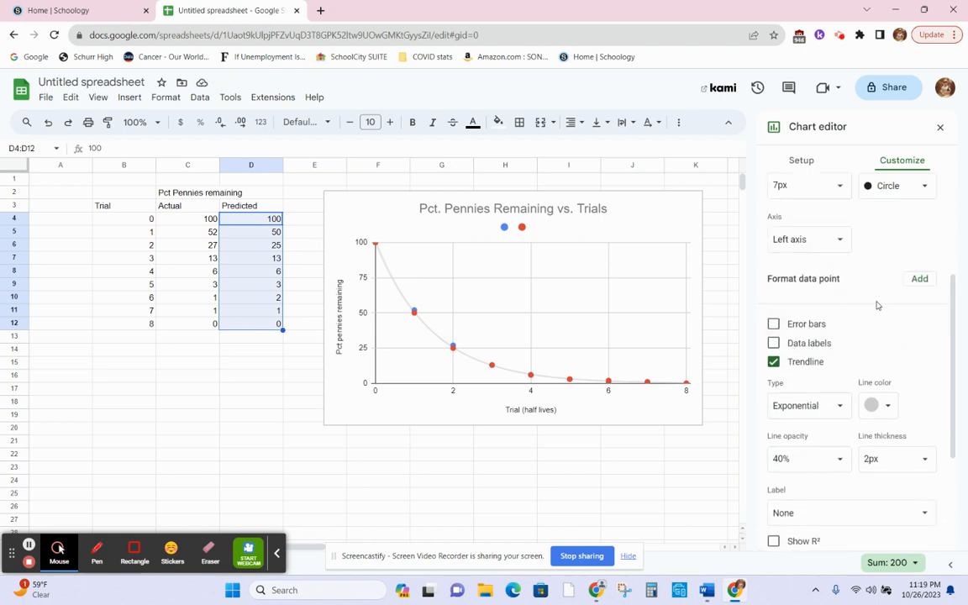
pyautogui.scroll(-3, 874, 311)
pyautogui.scroll(2, 848, 317)
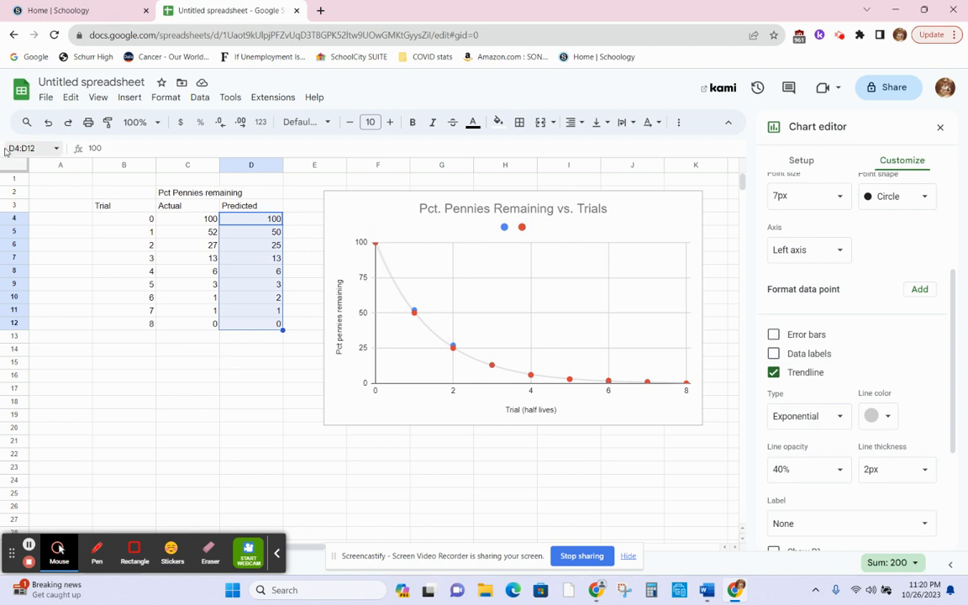
# - Examine the file formats offered for downloading the spreadsheet, and return to the sheet without downloading
pyautogui.click(46, 98)
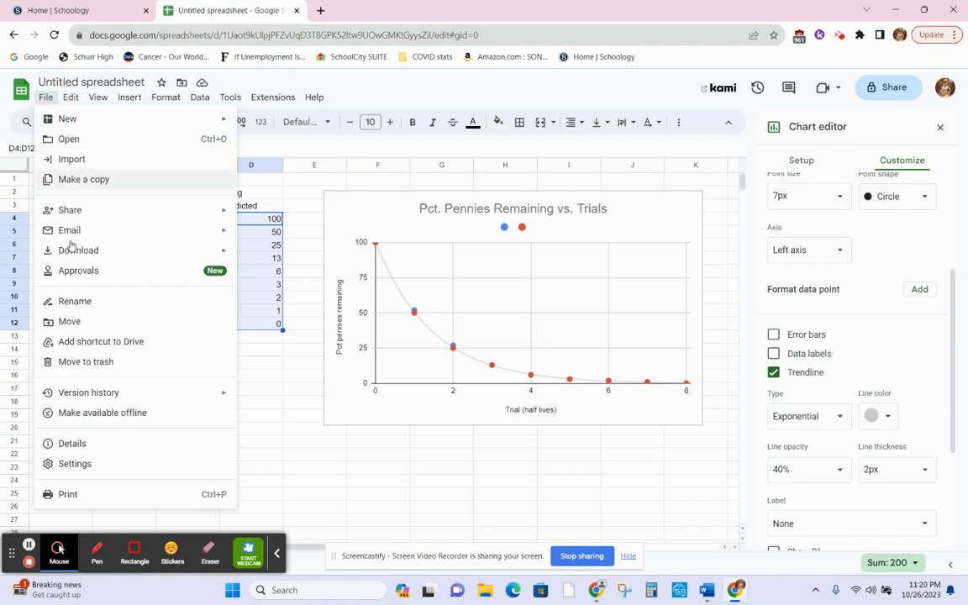
pyautogui.moveTo(69, 246)
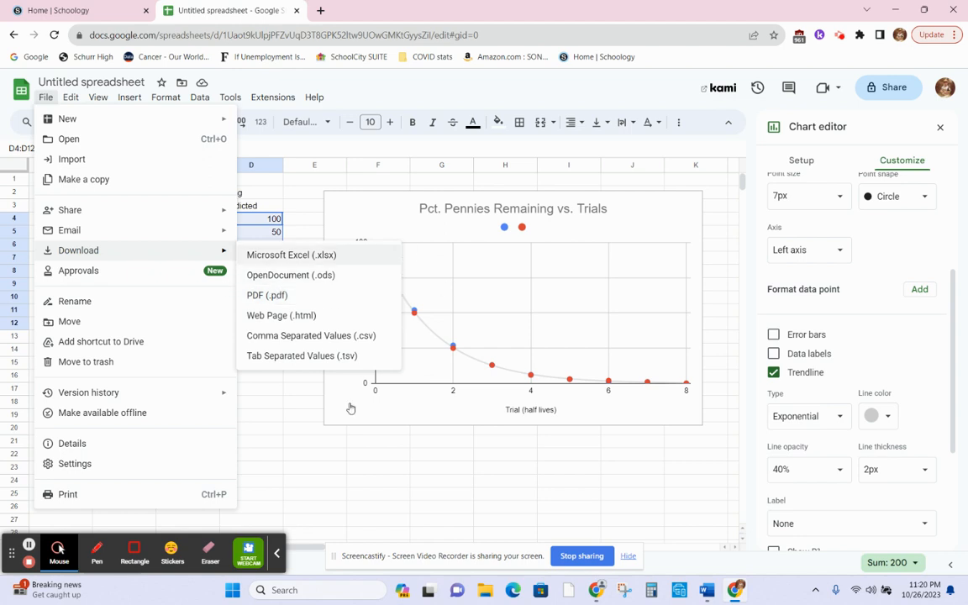
pyautogui.click(321, 461)
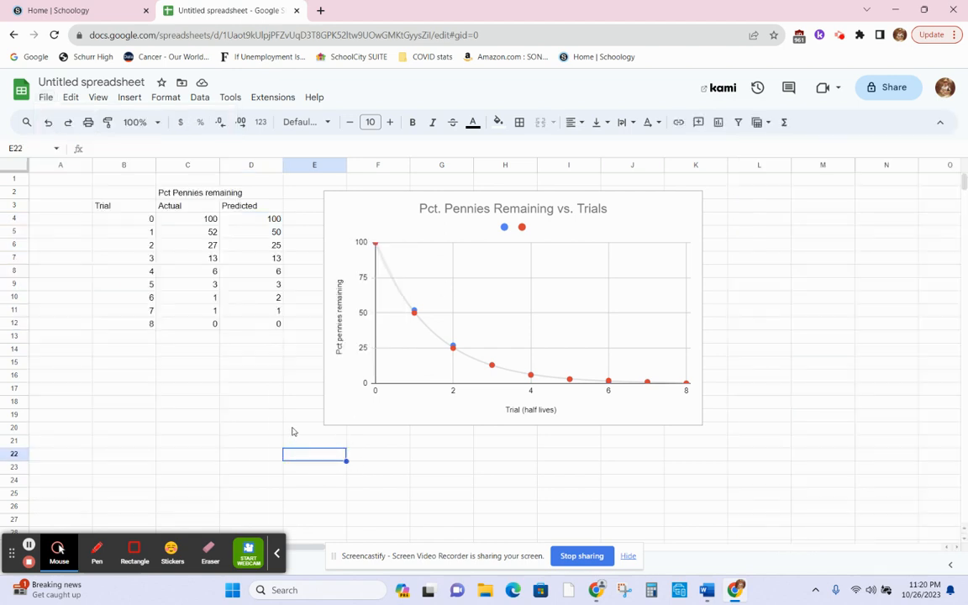